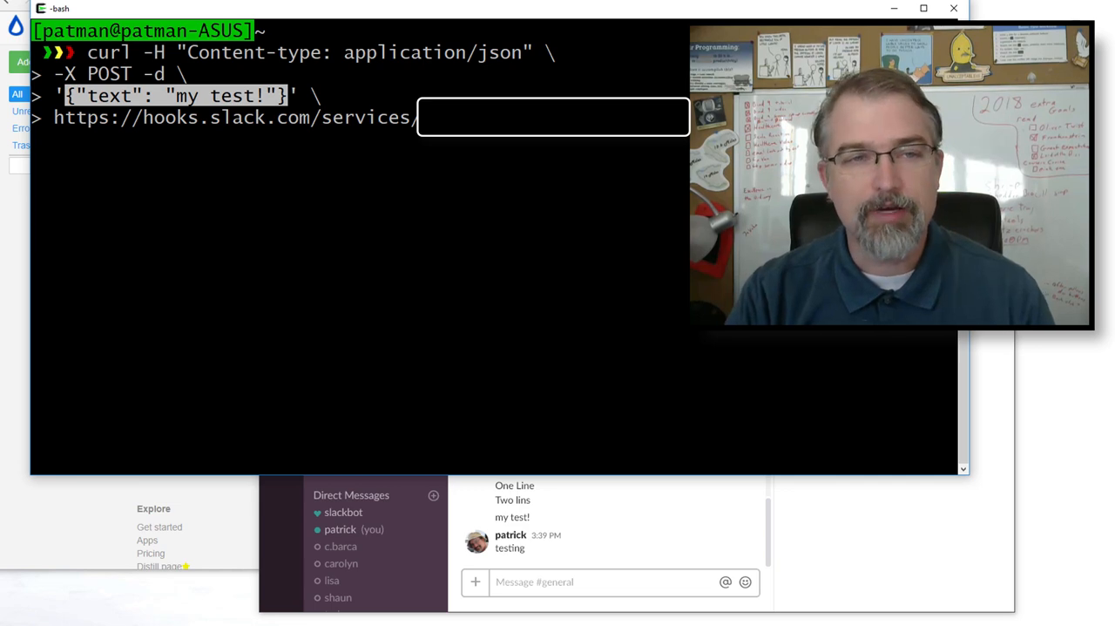
- Send the curl POST with the text "my test!" to the Slack webhook and check the #general channel in Slack
left_click(289, 97)
key("Return")
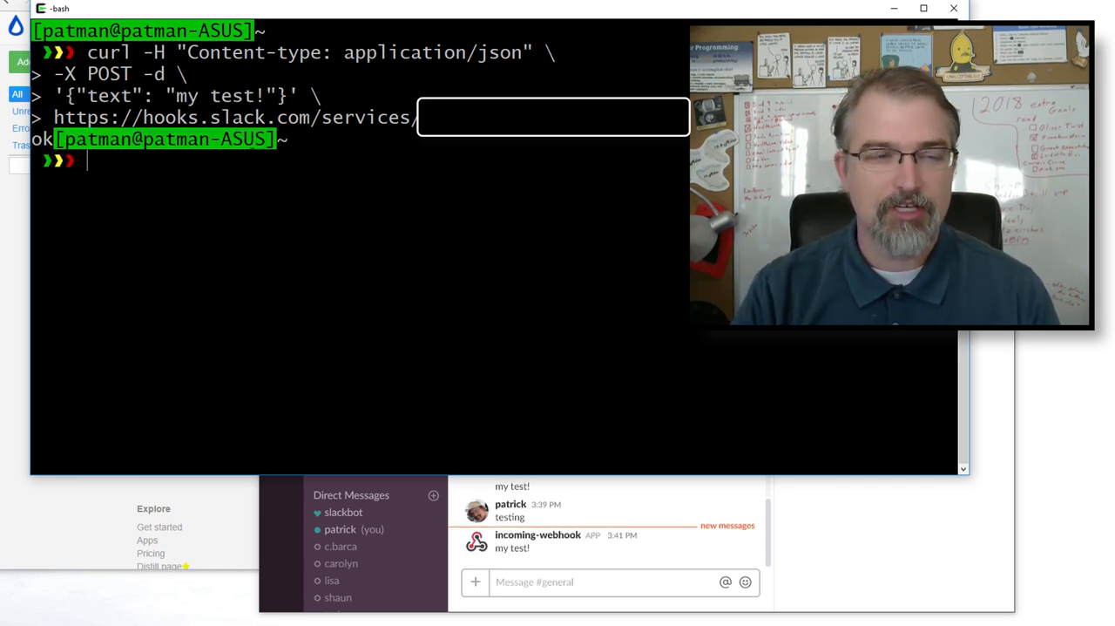
left_click(516, 561)
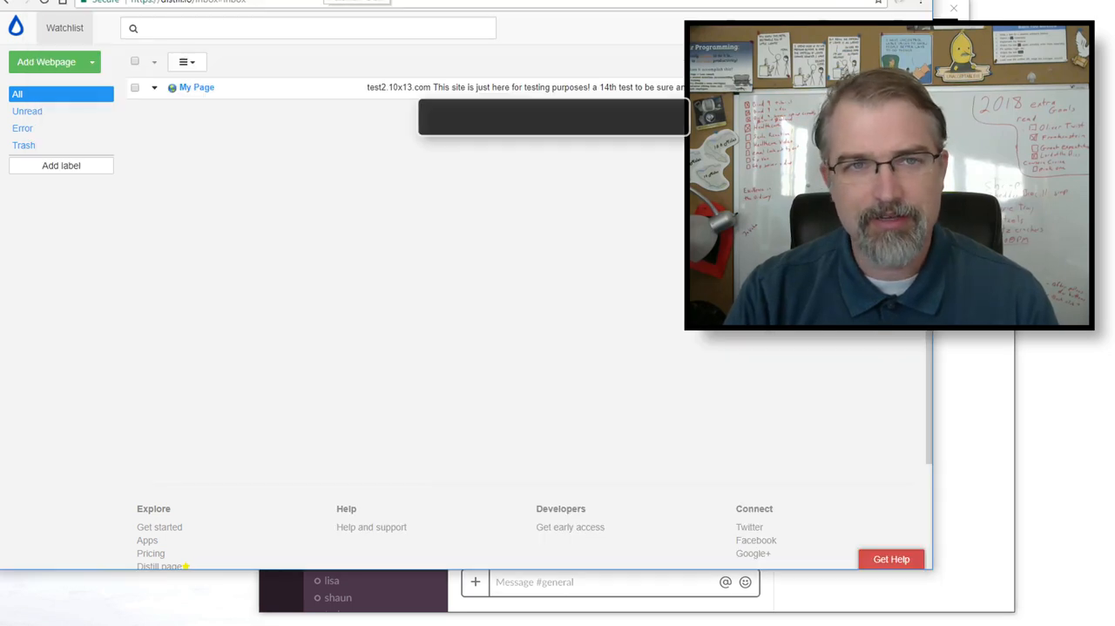
left_click(325, 0)
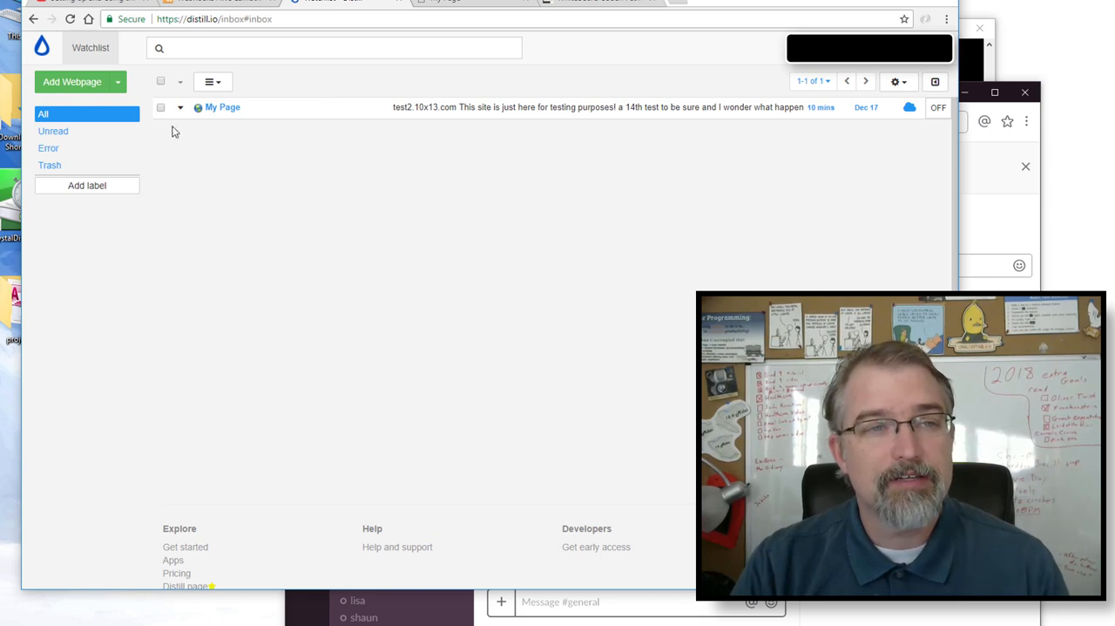
left_click(89, 93)
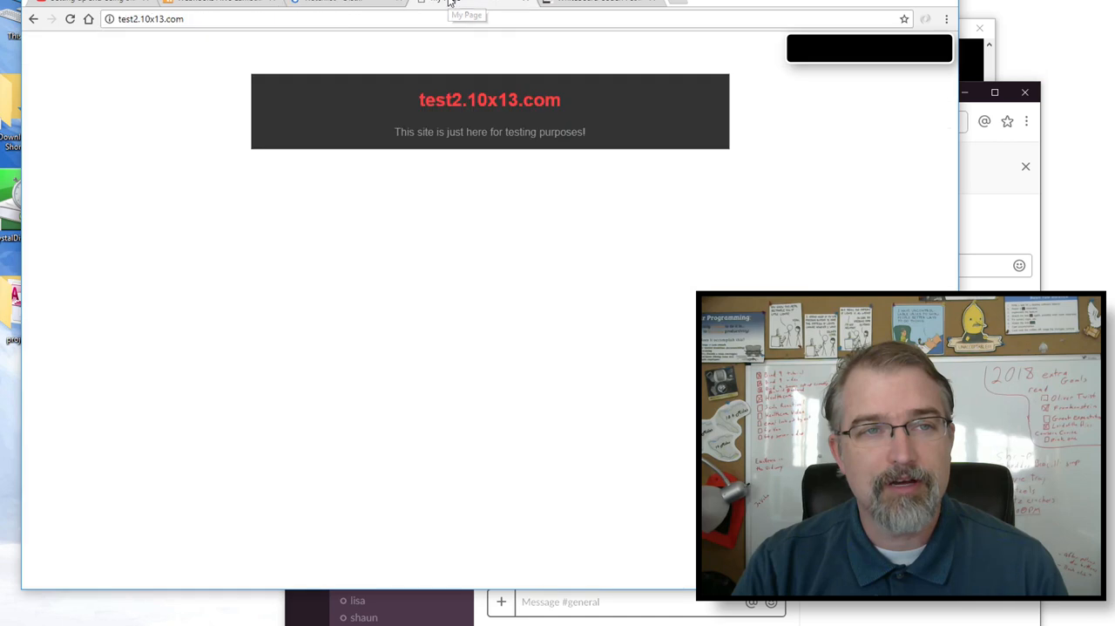
left_click(448, 3)
left_click(207, 23)
key("ctrl+c")
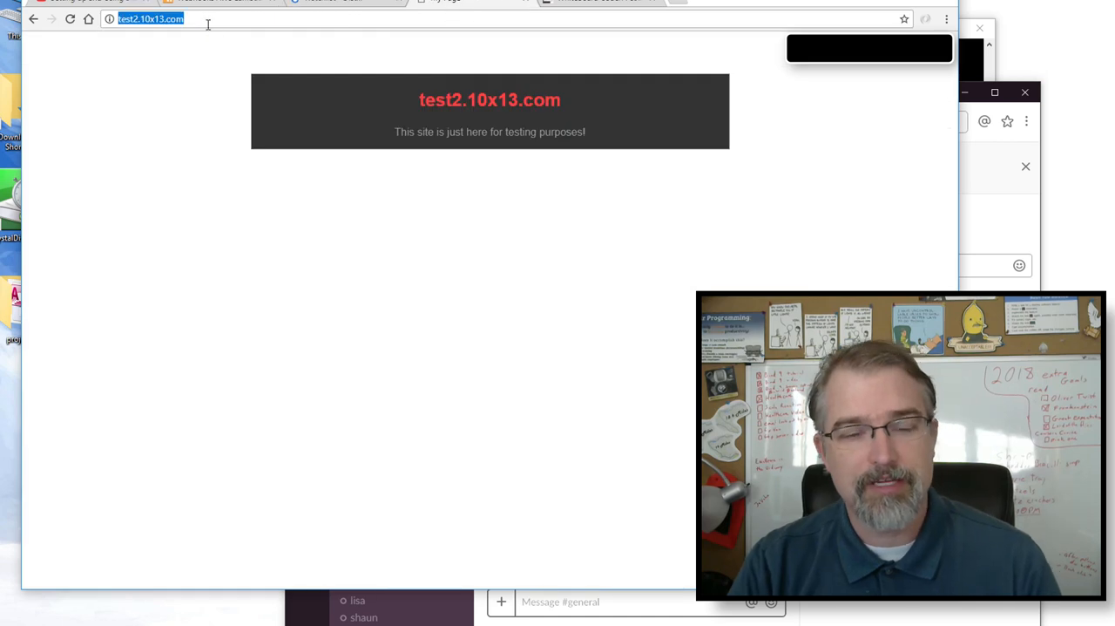
left_click(317, 3)
key("ctrl+v")
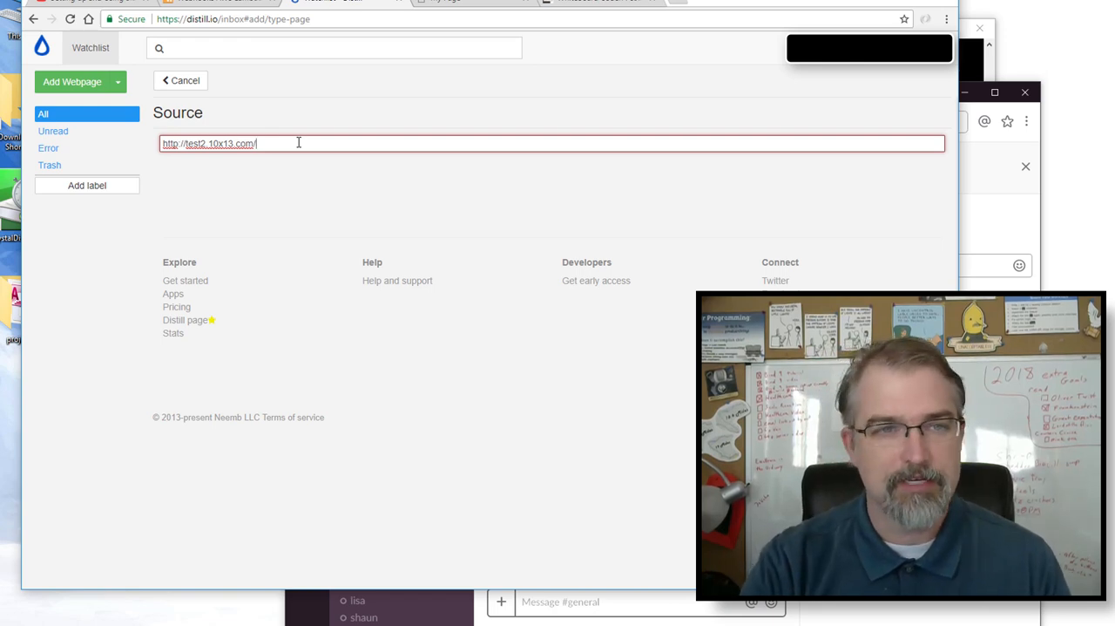
key("Return")
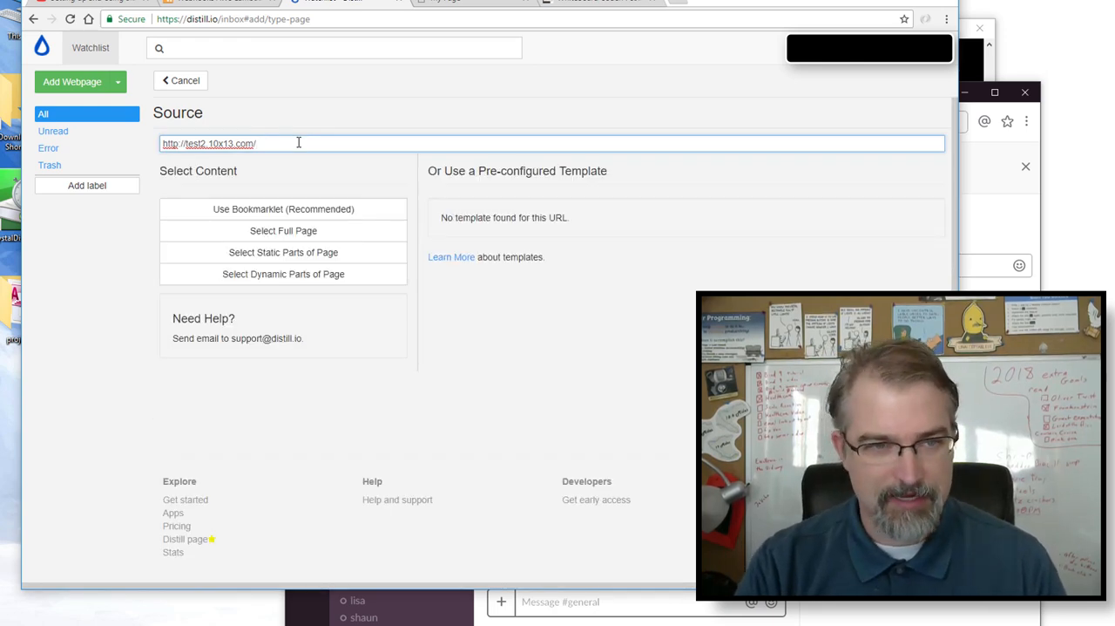
left_click(279, 231)
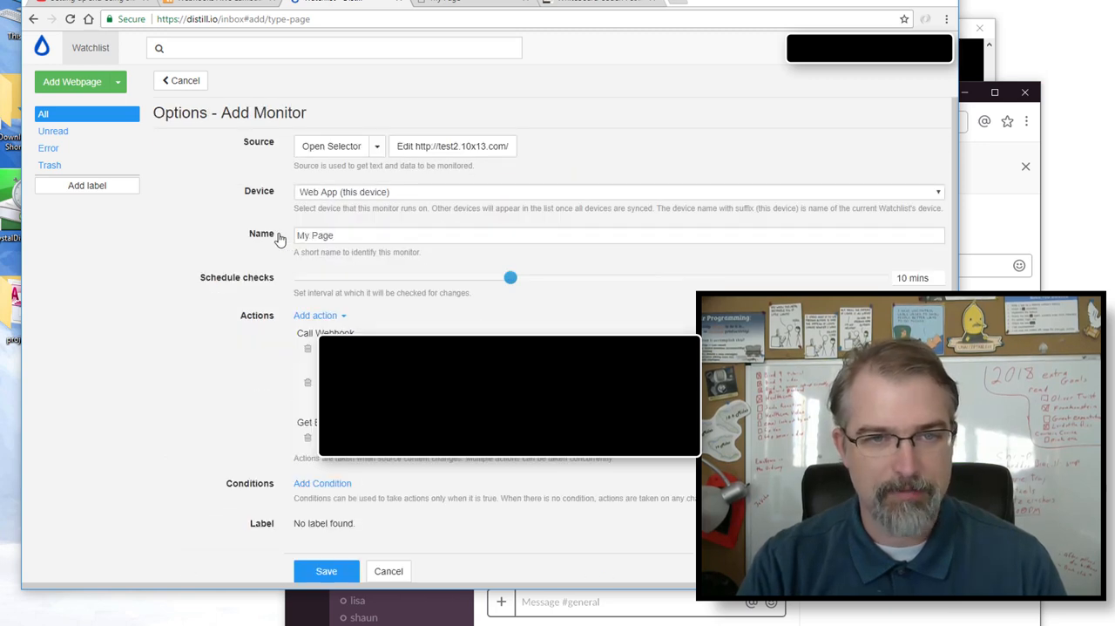
- Remove the preset webhook and email actions from the new My Page monitor
left_click(338, 241)
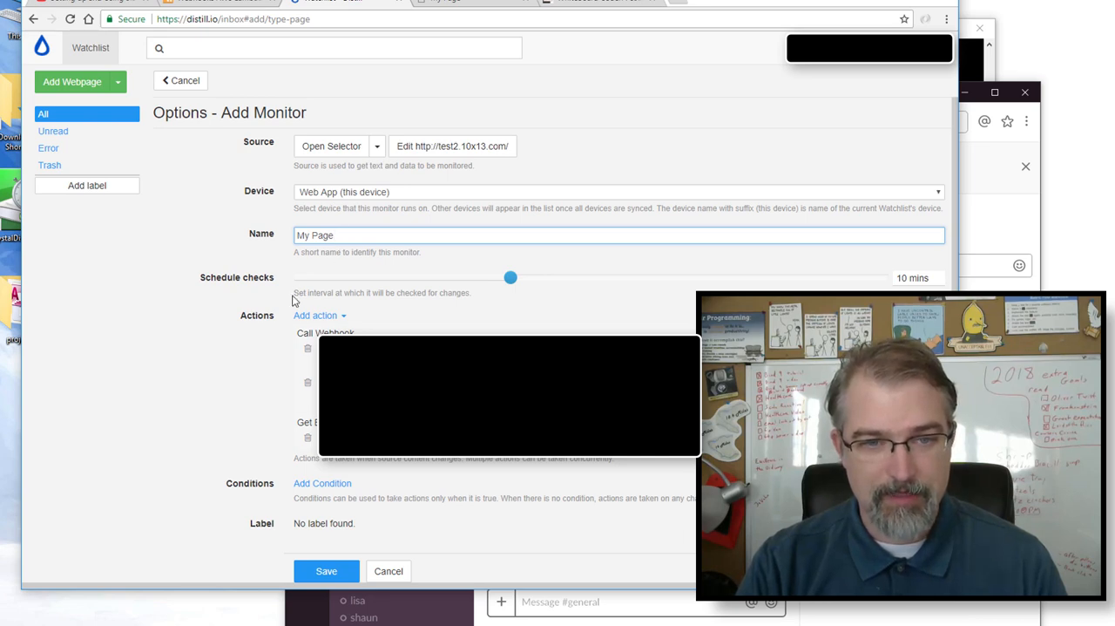
left_click(308, 388)
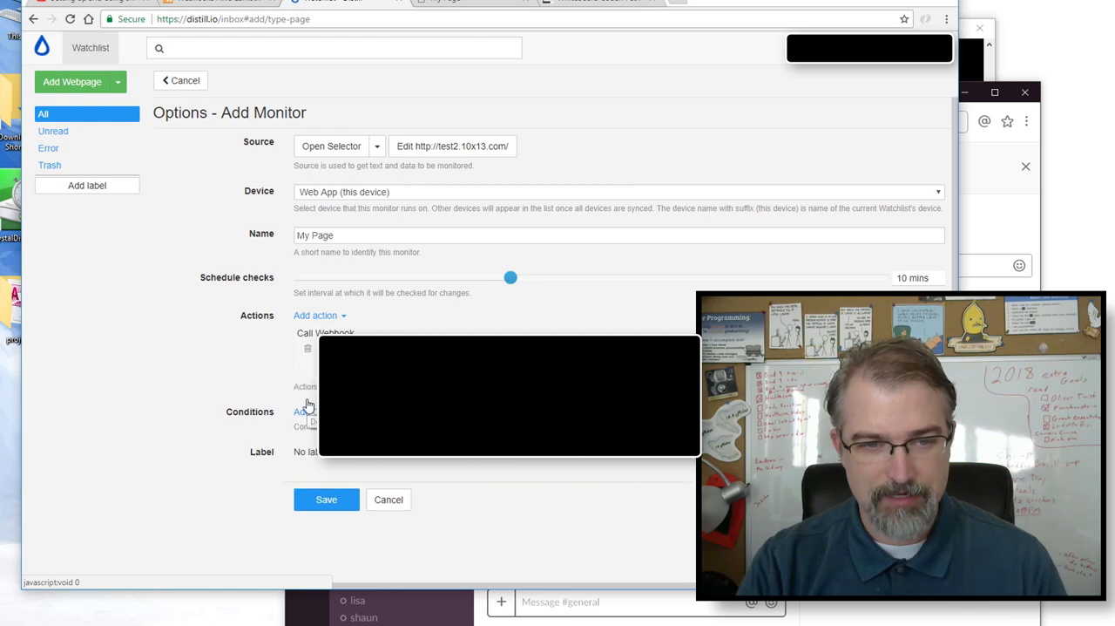
left_click(308, 351)
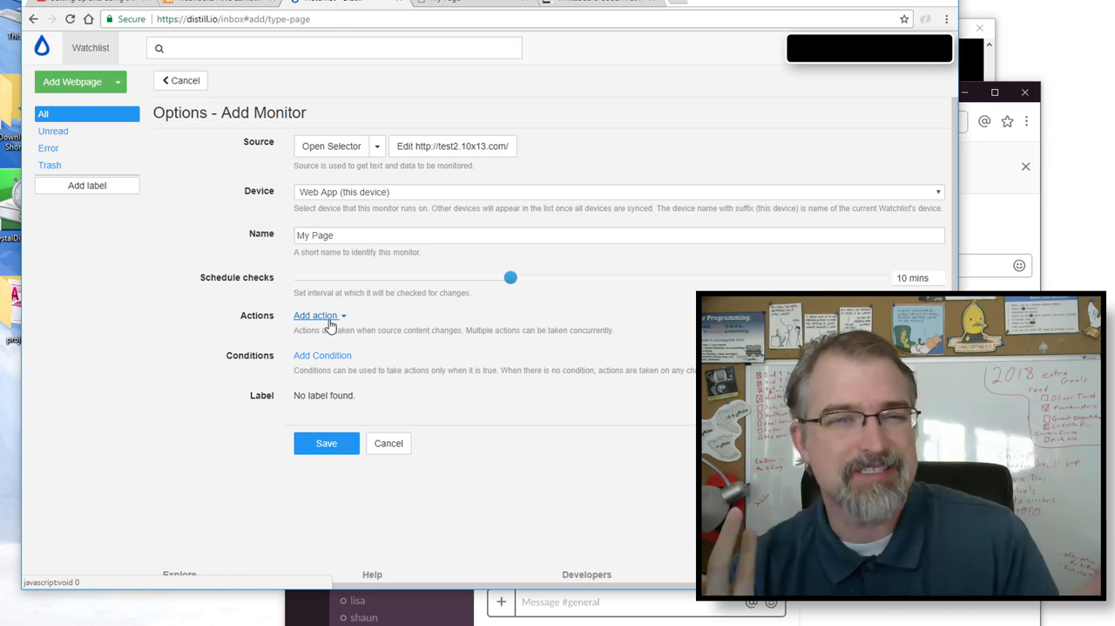
- Add a Call Webhook action to the monitor and paste the Slack incoming webhook URL into its URL field
left_click(330, 320)
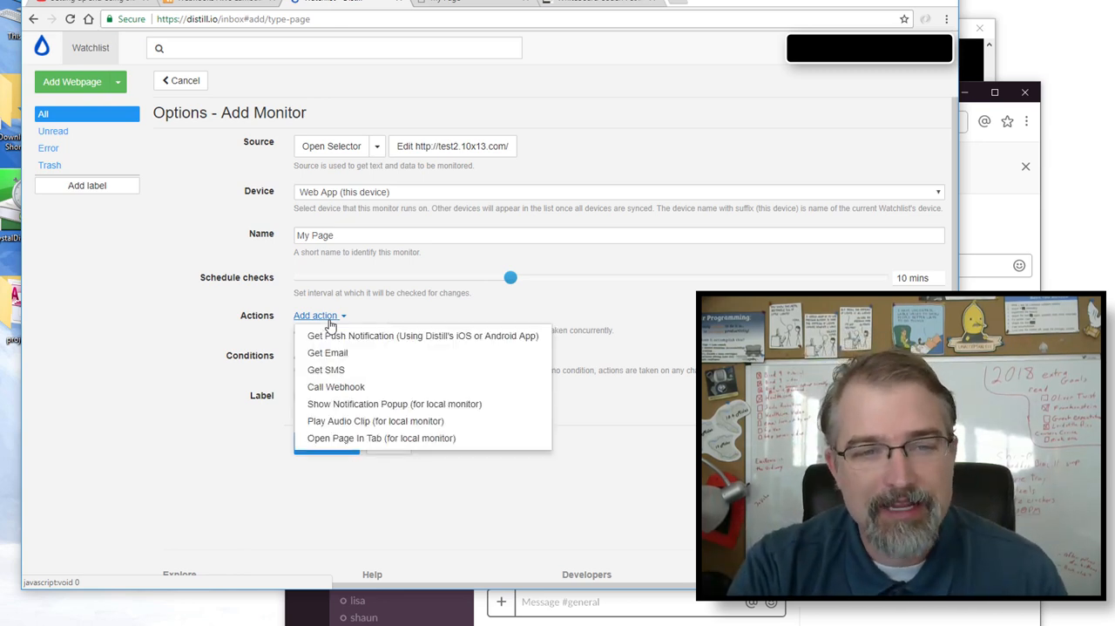
left_click(352, 394)
left_click(351, 350)
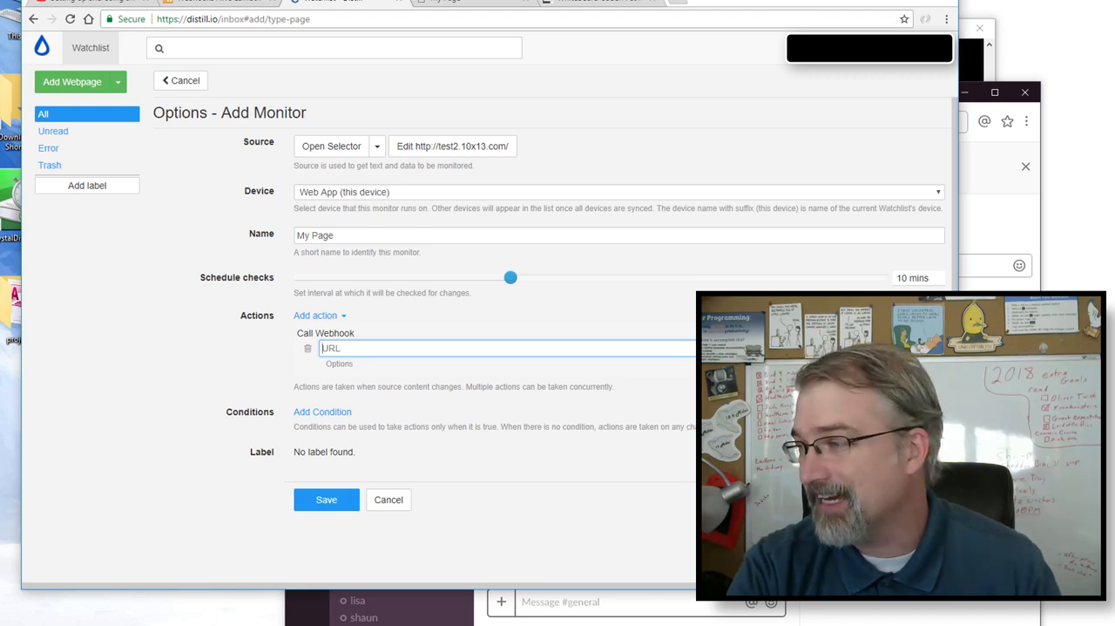
key("alt+Tab")
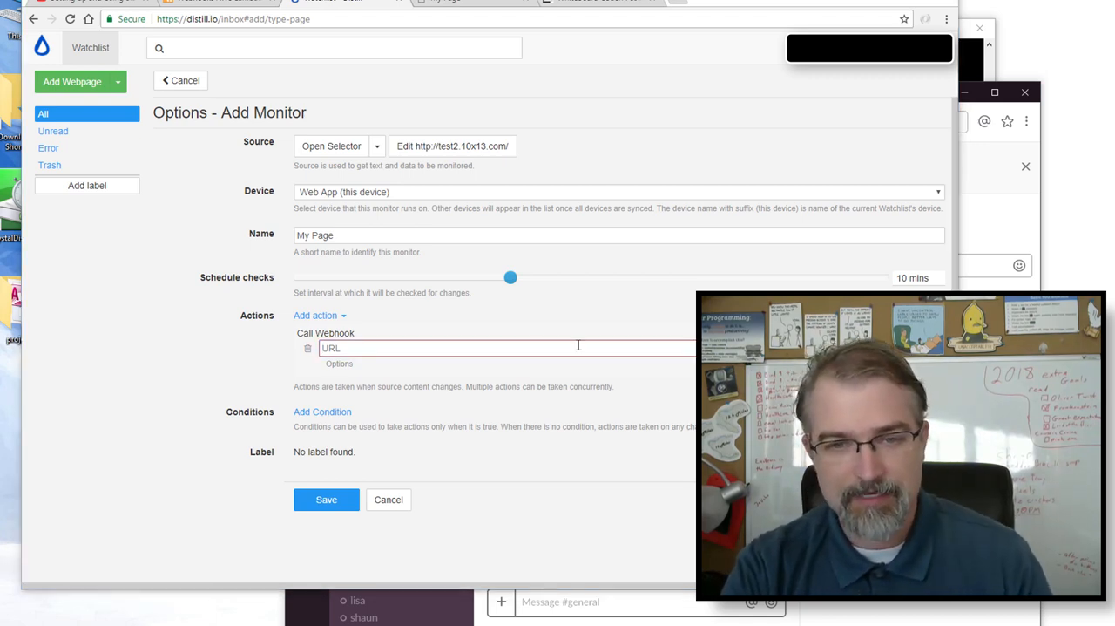
left_click(519, 345)
key("ctrl+v")
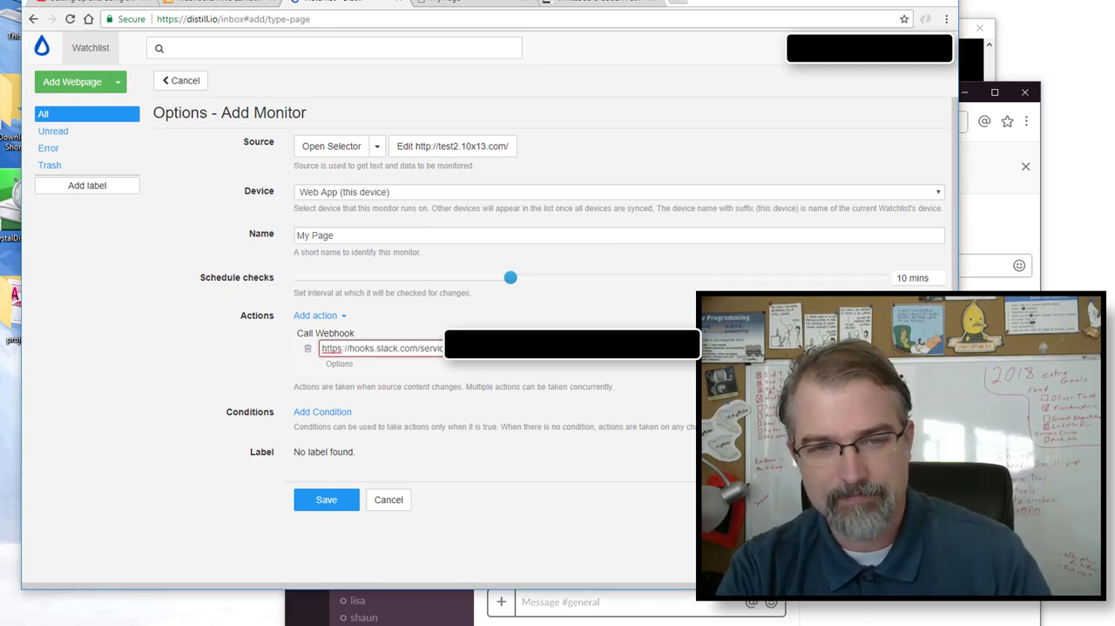
- Add a webhook header named Content-type with the value application/json, copying the values from the curl command
left_click(341, 365)
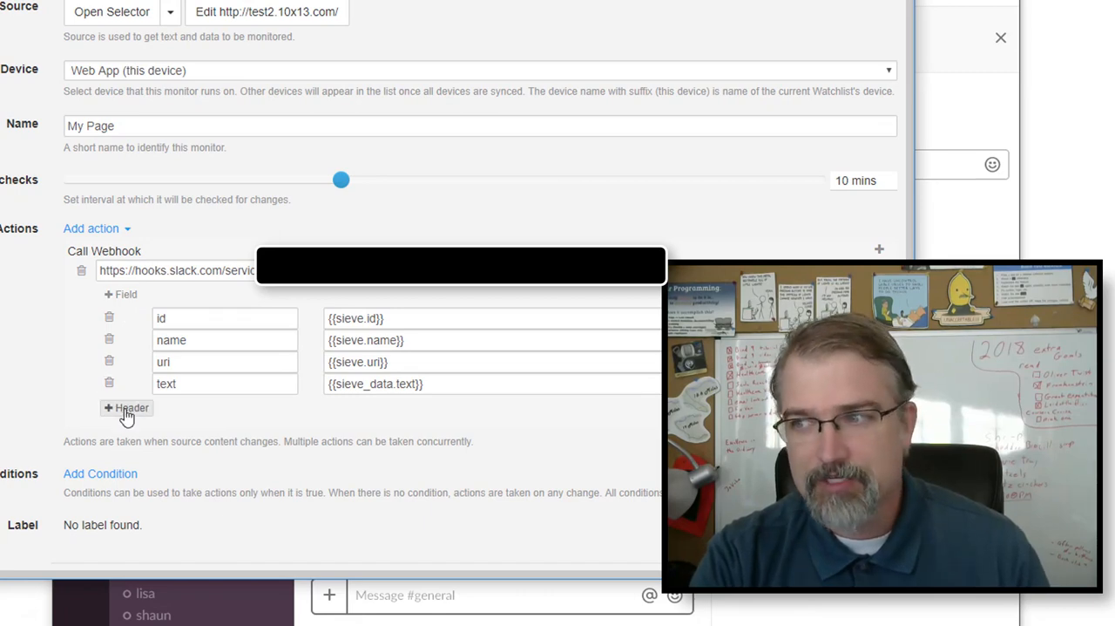
left_click(126, 413)
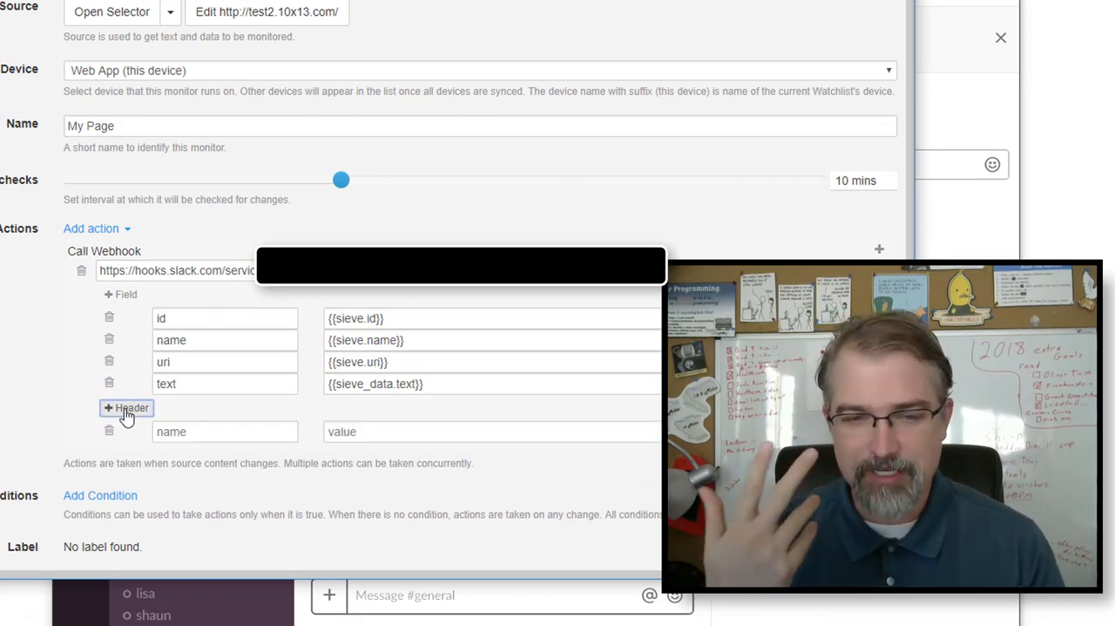
left_click(198, 433)
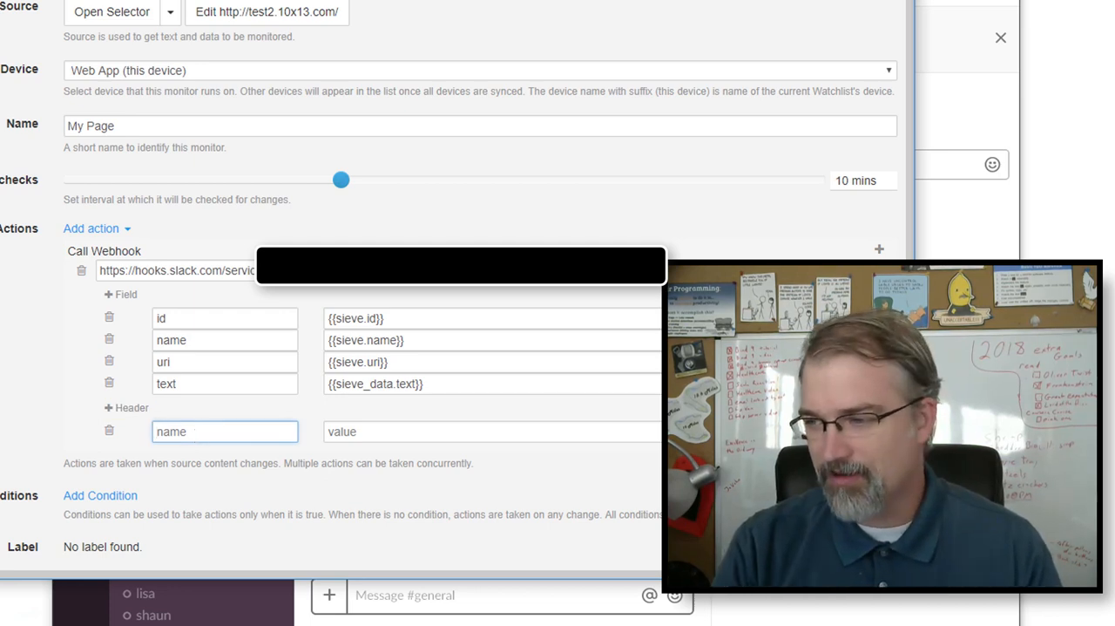
key("alt+Tab")
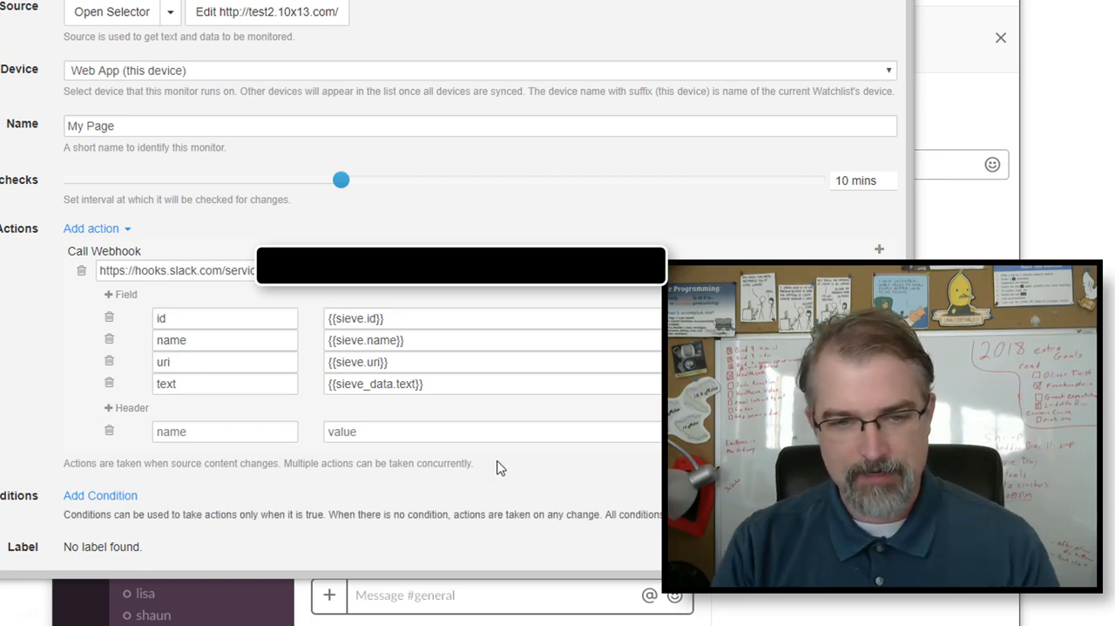
left_click(268, 431)
type("Content-type")
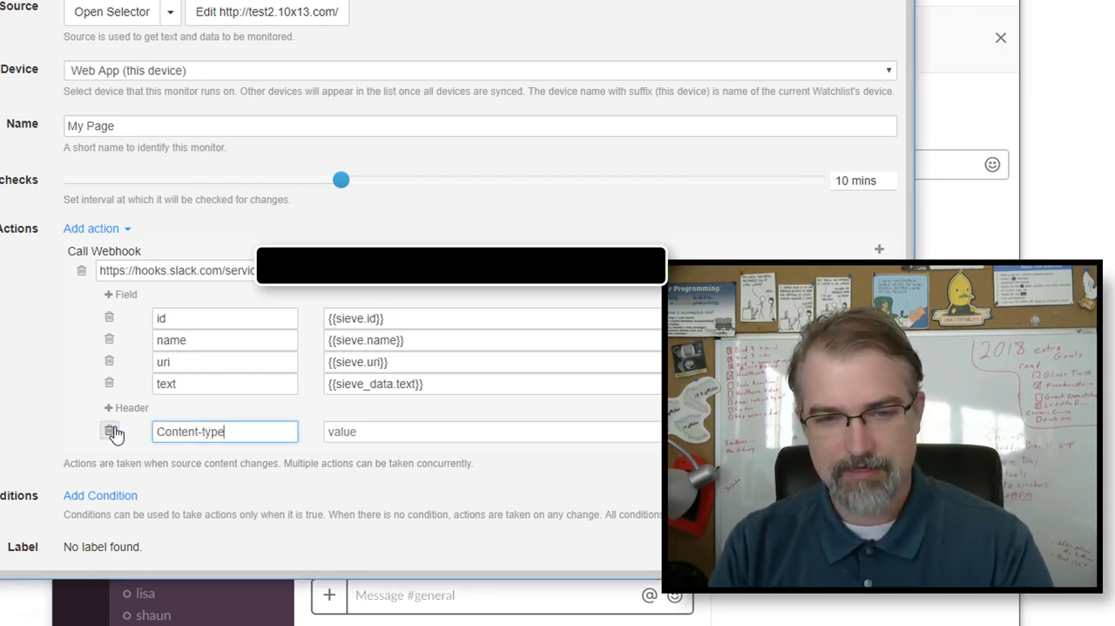
key("alt+Tab")
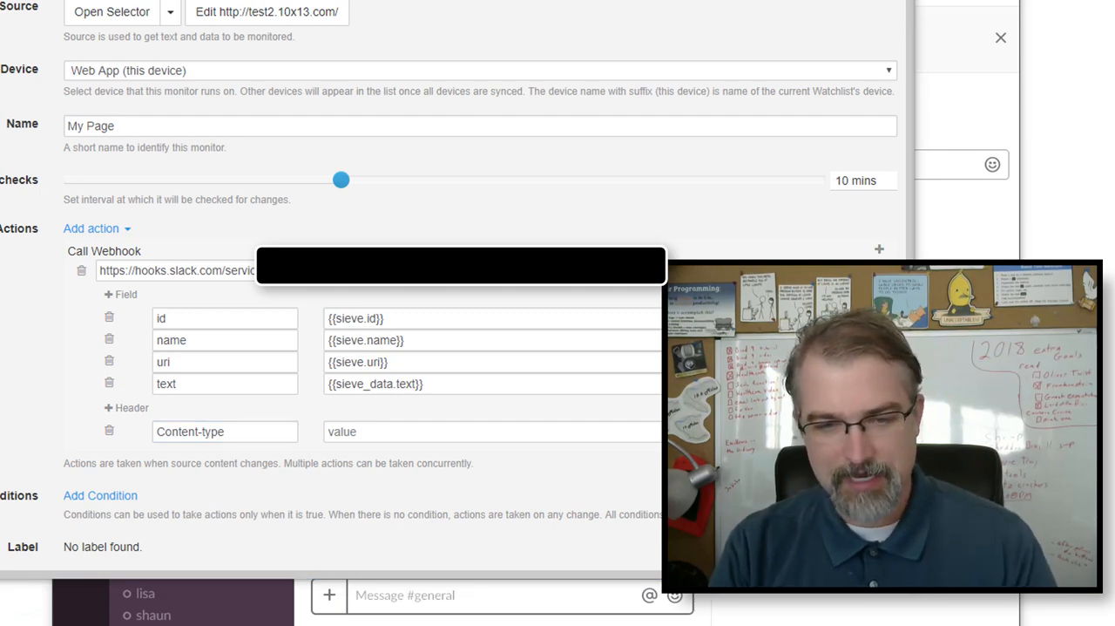
left_click(575, 436)
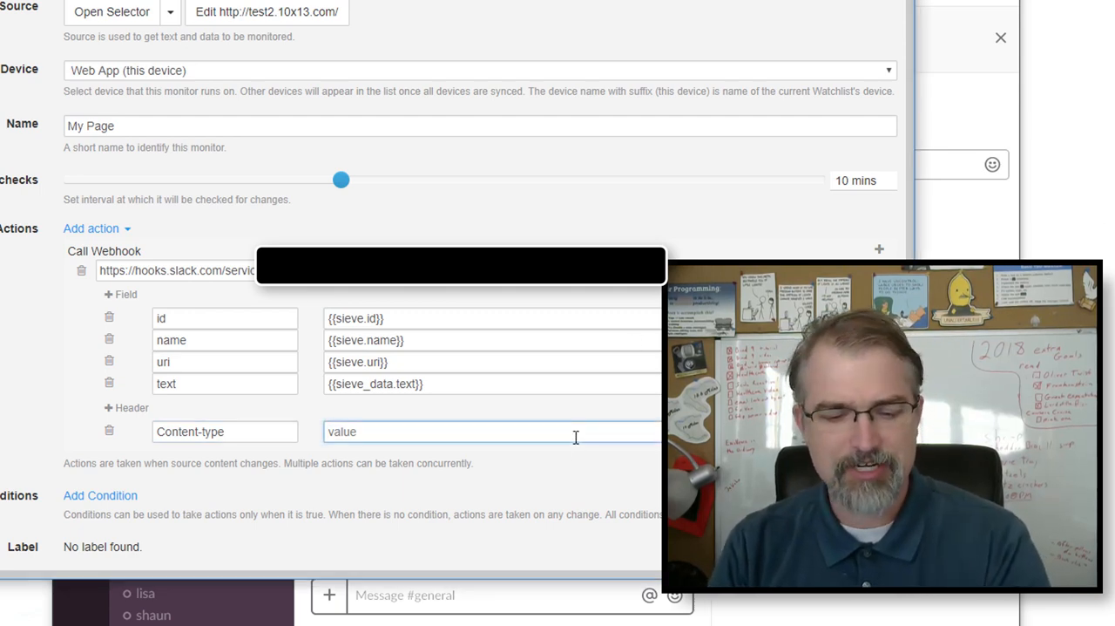
type("application/json")
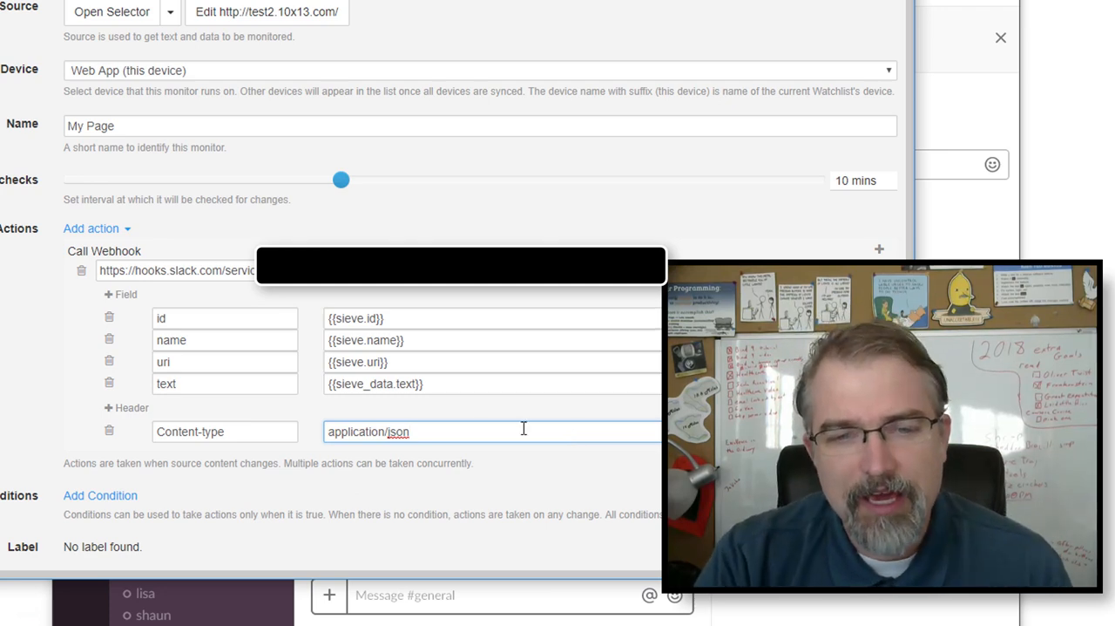
- Delete the id, name and uri fields from the webhook action, keeping only the text field
left_click_drag(390, 314, 326, 322)
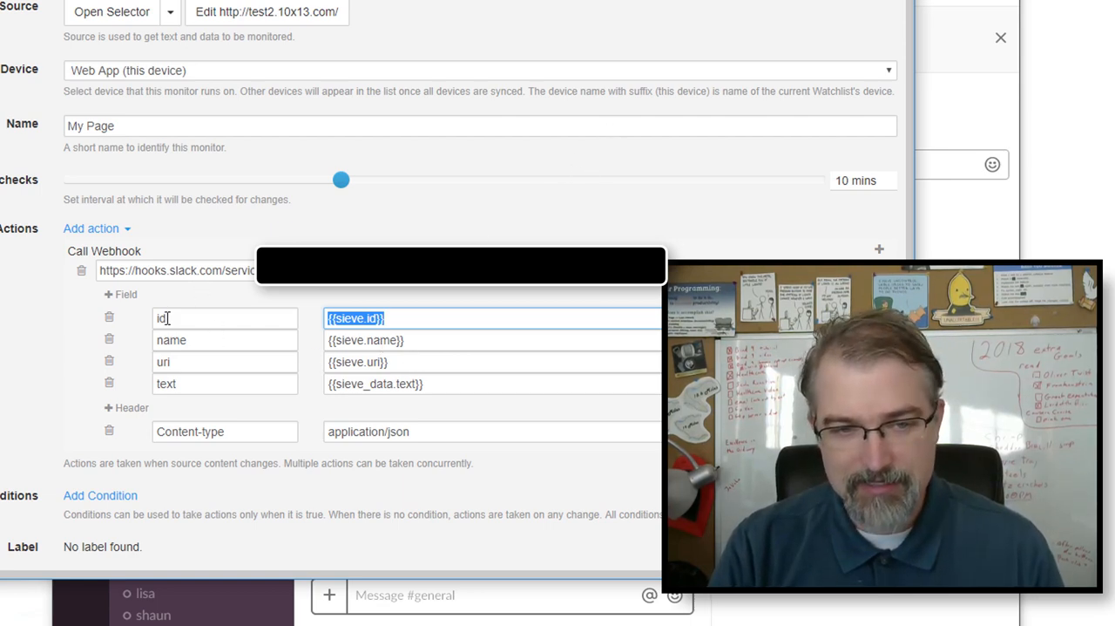
left_click(109, 321)
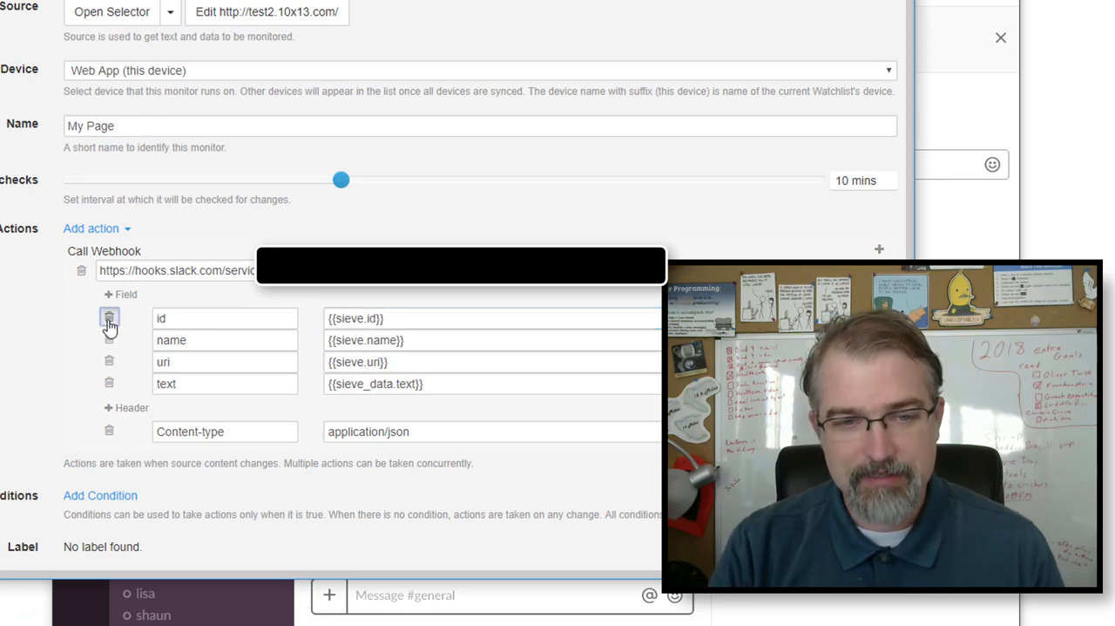
left_click(109, 321)
left_click(109, 320)
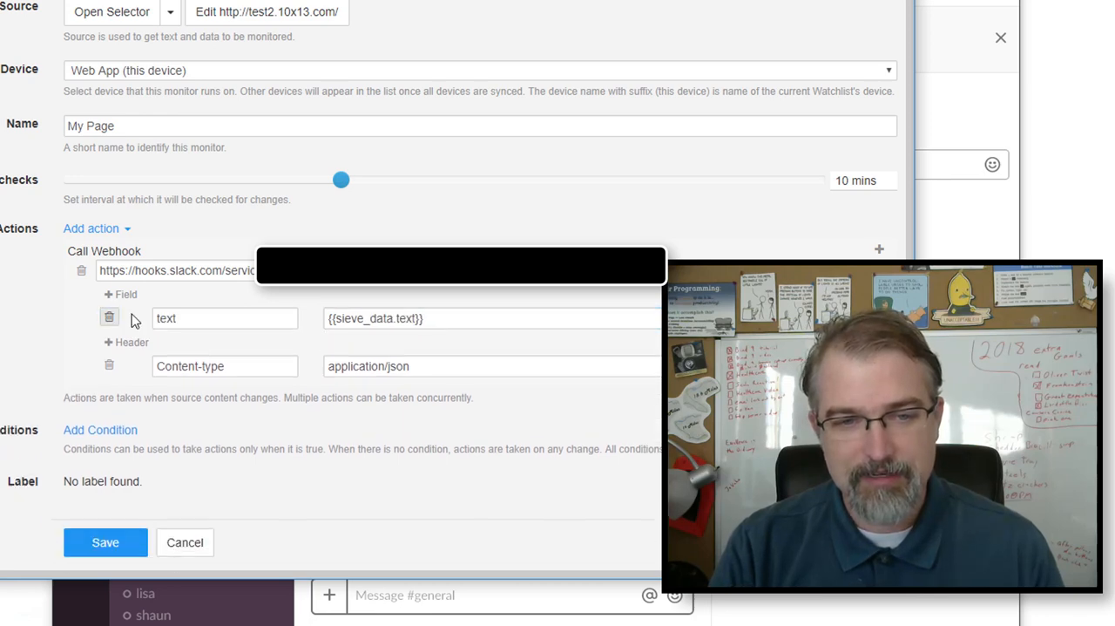
- Replace the value of the webhook's text field with "My Distilio Test"
left_click(192, 318)
key("Tab")
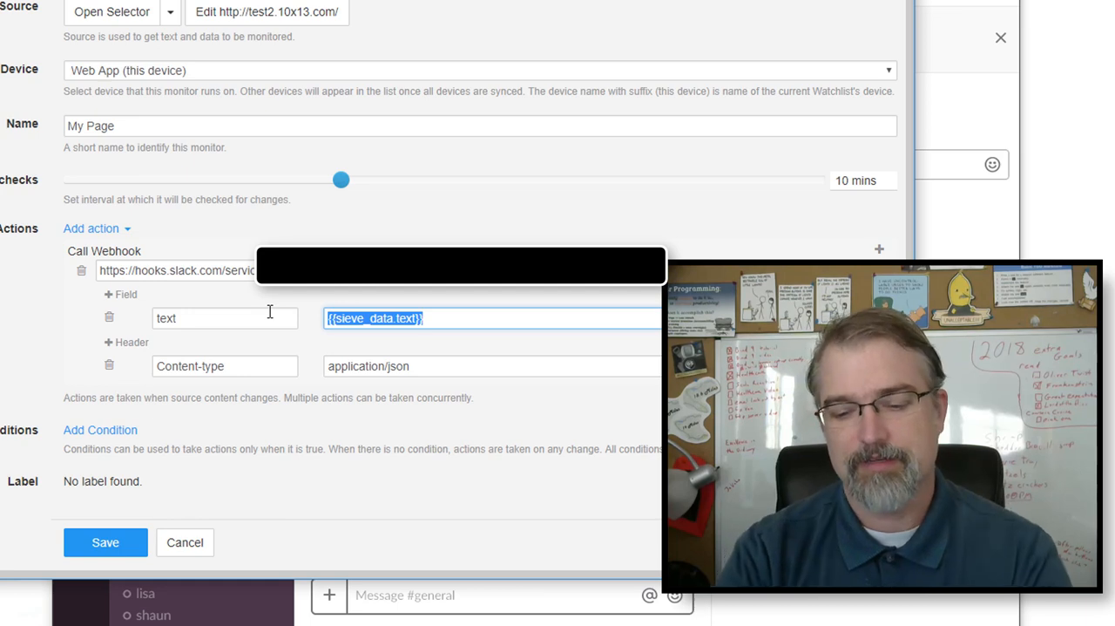
type("My Distillio Test")
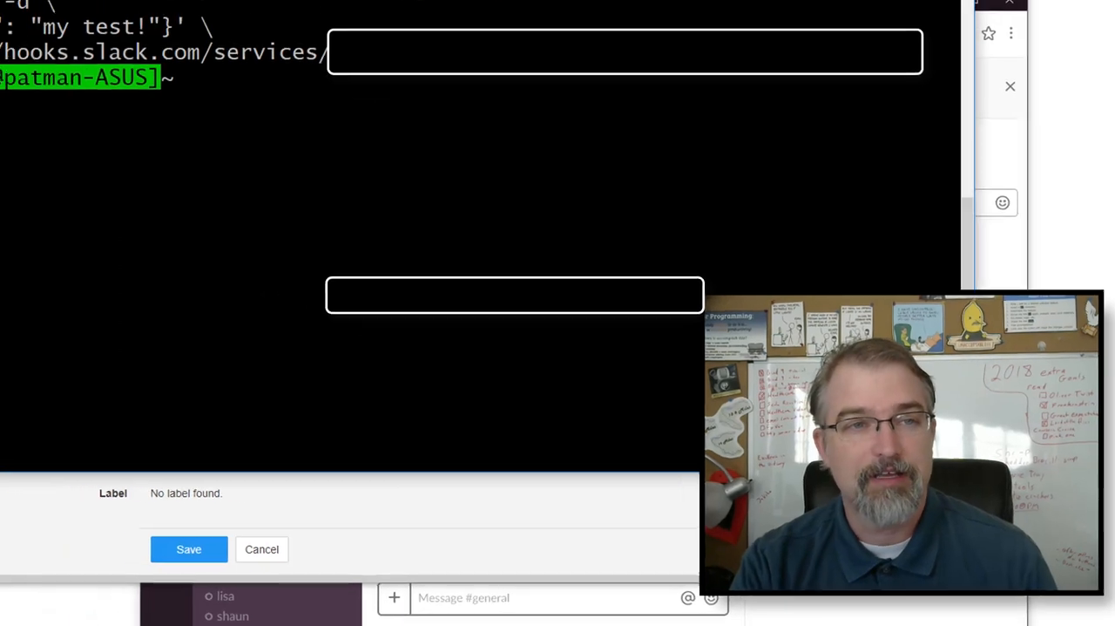
- Compare the webhook fields with the text payload of the curl command in the terminal and save the monitor
left_click_drag(191, 97, 254, 96)
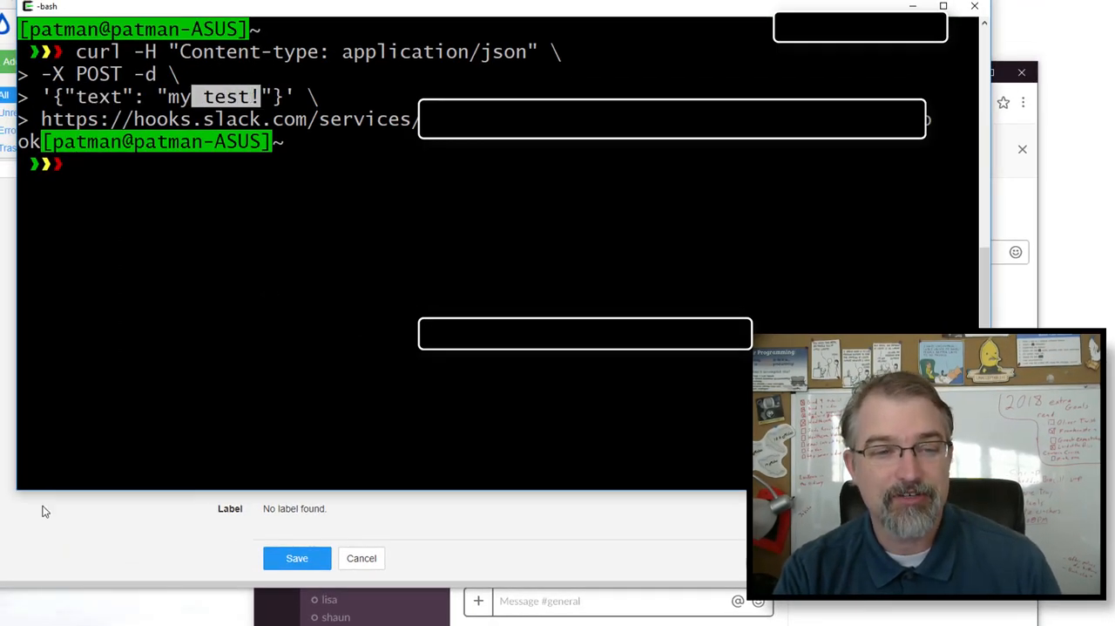
left_click(96, 516)
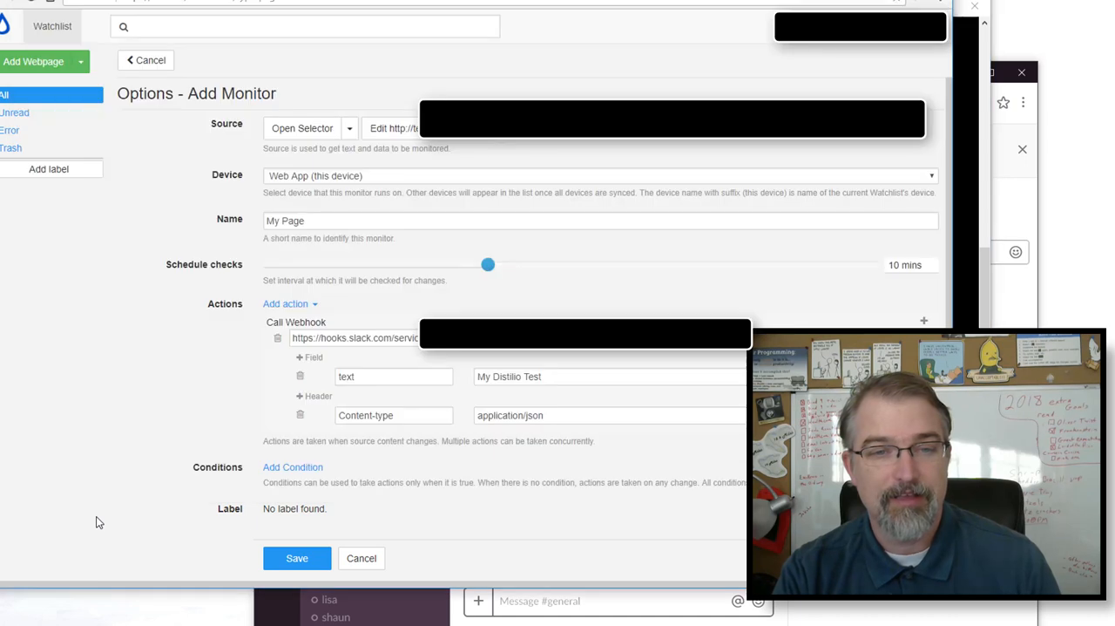
left_click(281, 564)
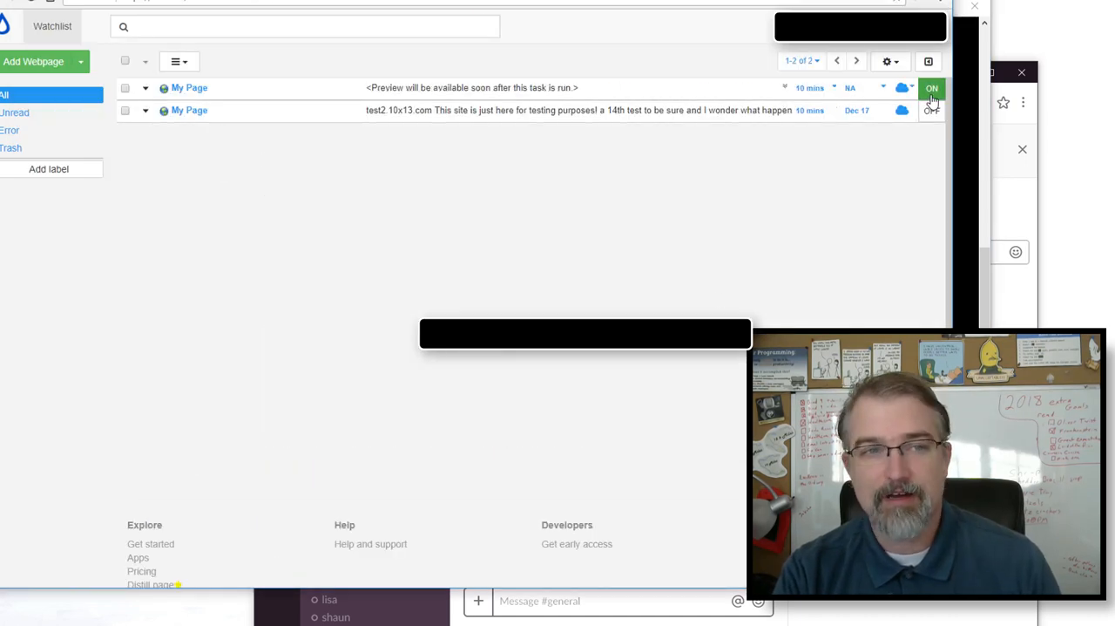
left_click(125, 112)
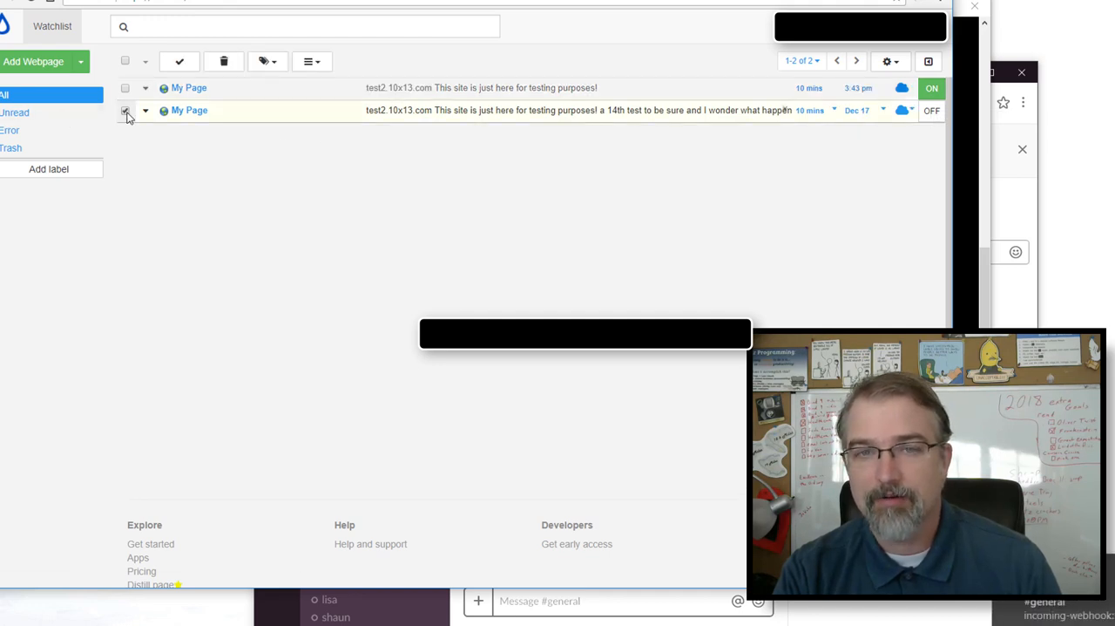
left_click(125, 112)
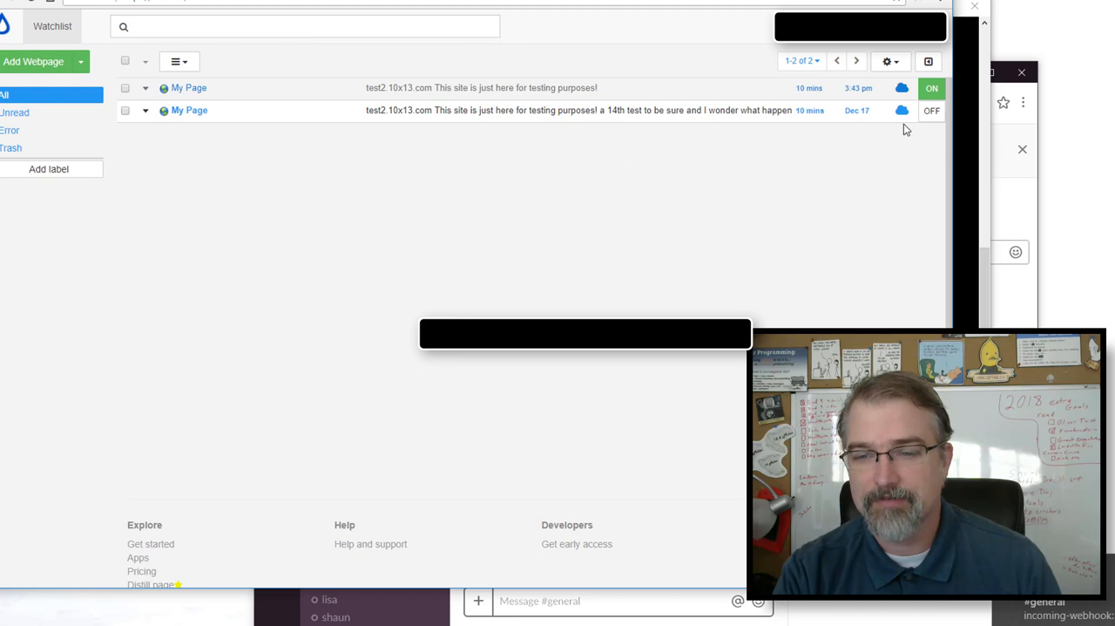
- Switch to Slack and check the #general channel for the "My Distilio Test" webhook message
left_click(702, 623)
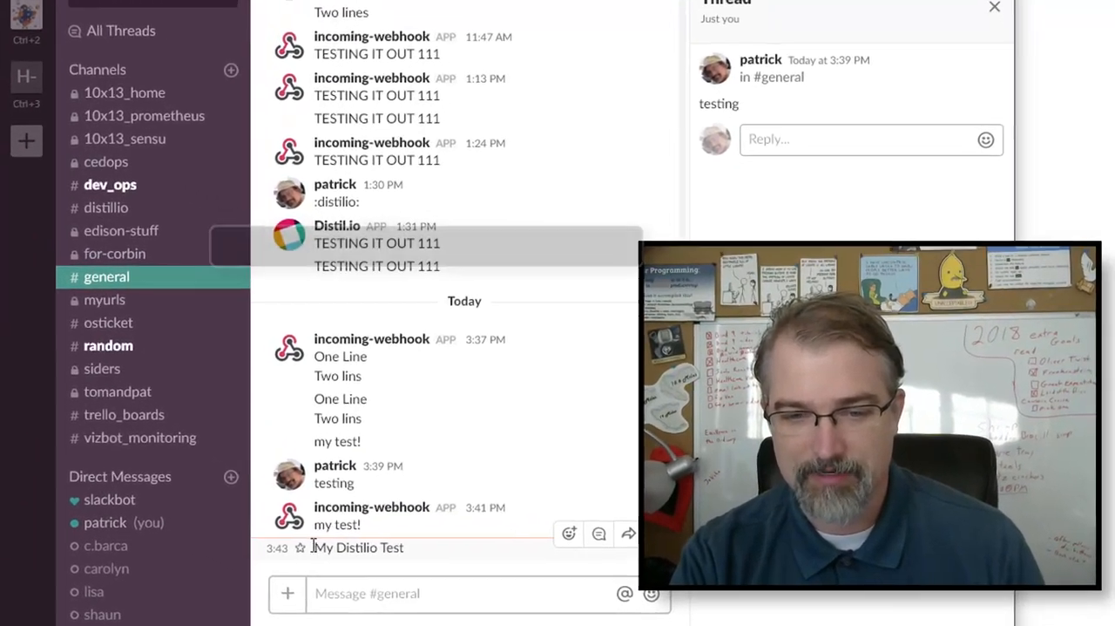
left_click_drag(454, 561, 565, 558)
left_click(380, 589)
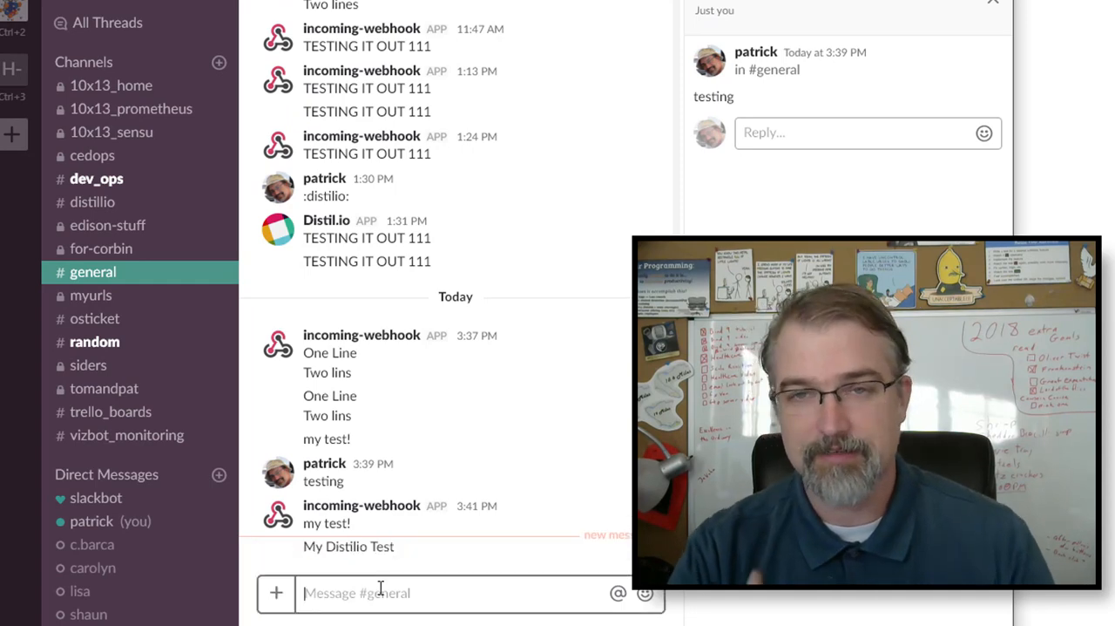
- Post the message "test" in the Slack #general channel
type("test")
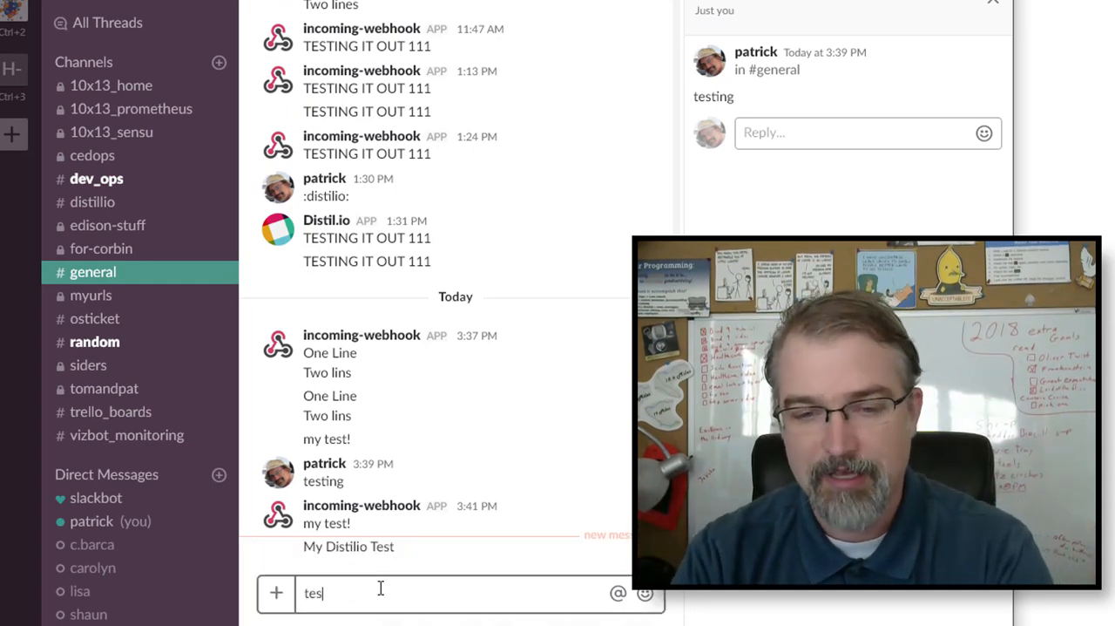
key("Return")
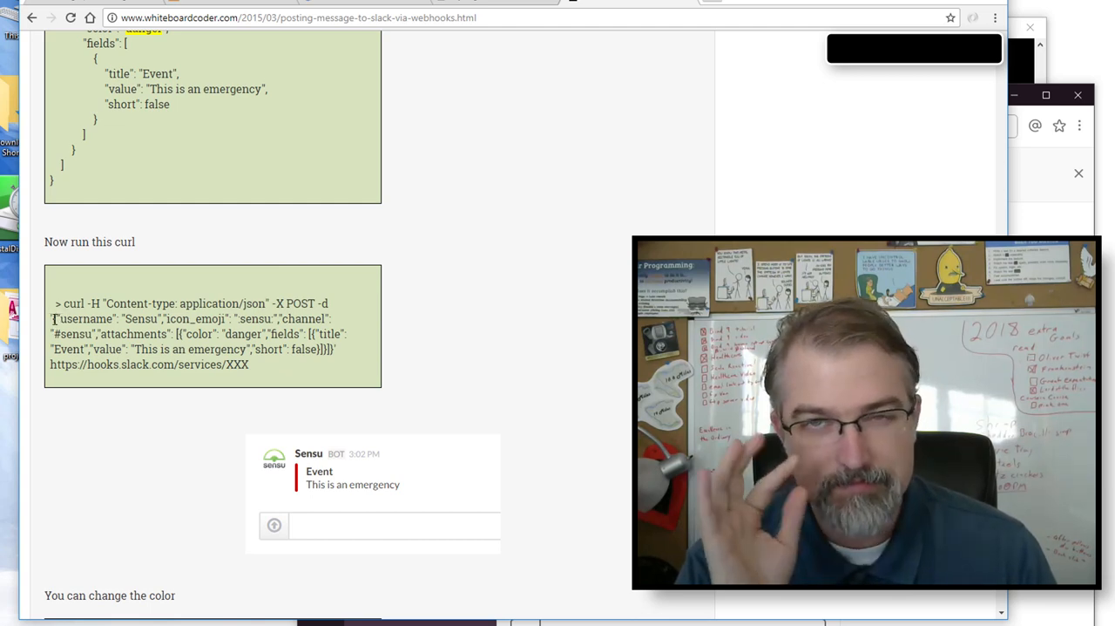
- Switch to the whiteboardcoder.com post and examine its Slack webhook examples, from the attachments curl command to the username key under "Sending to a specific user"
left_click_drag(53, 319, 217, 364)
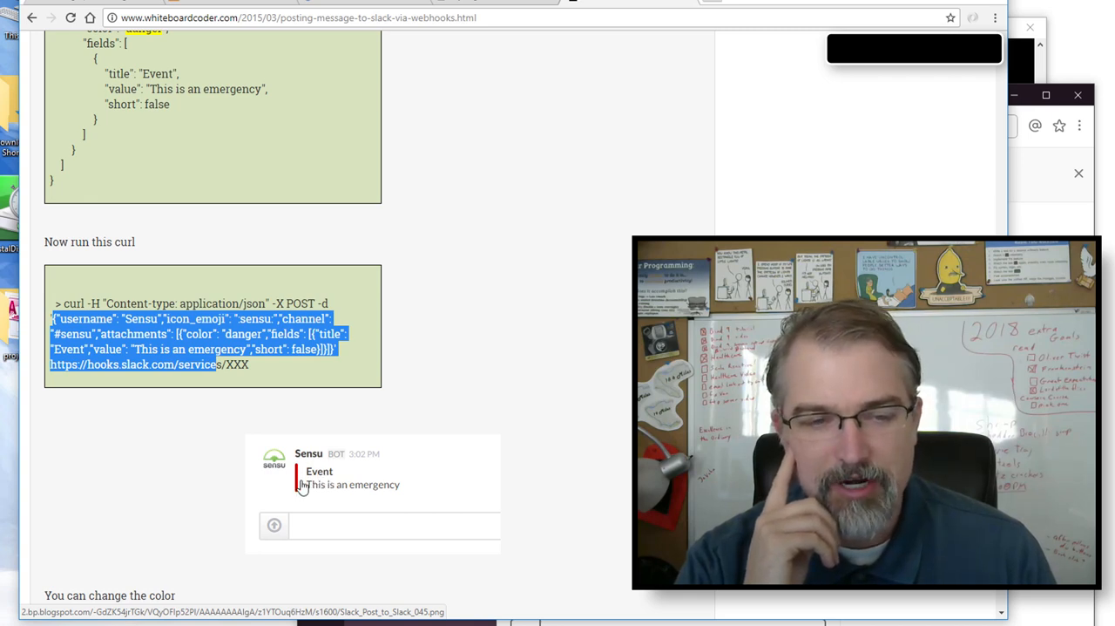
left_click(252, 366)
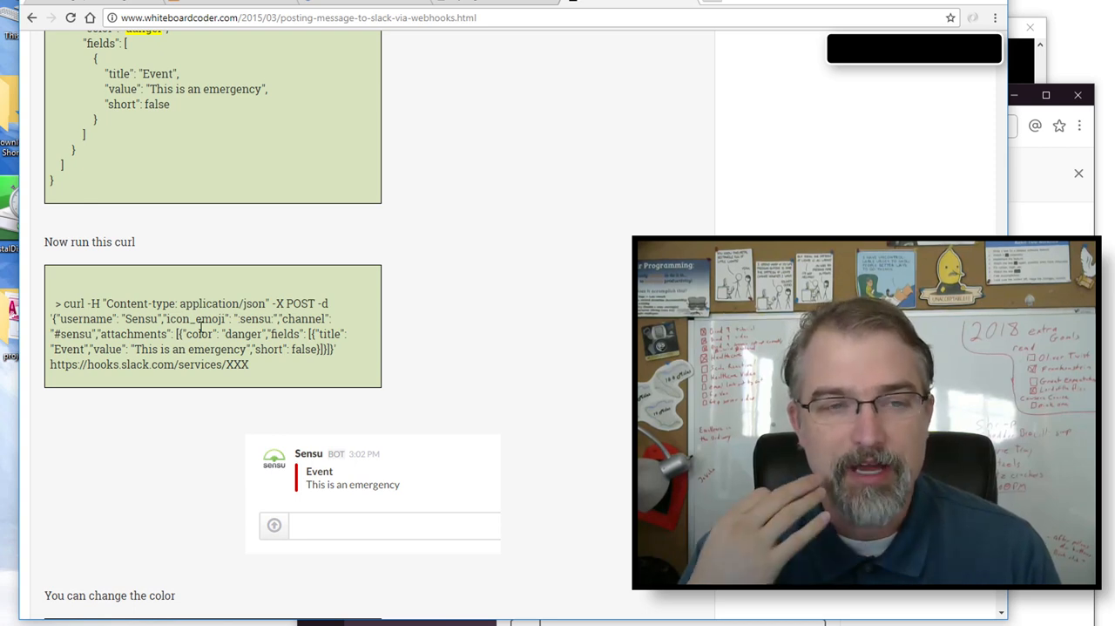
scroll(200, 325, "up", 3)
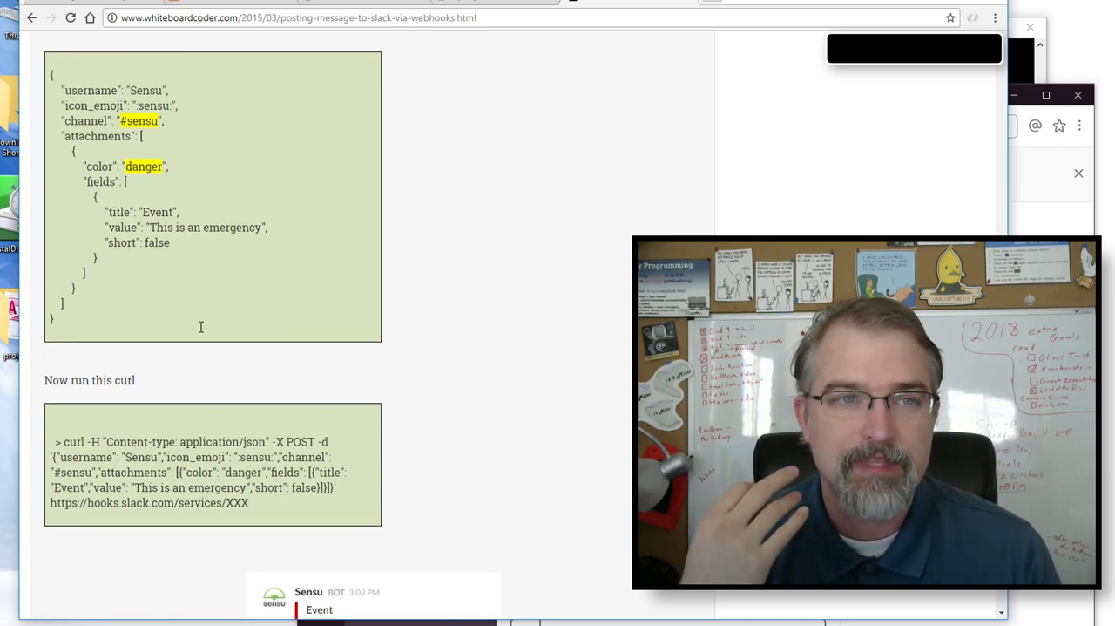
scroll(200, 326, "up", 15)
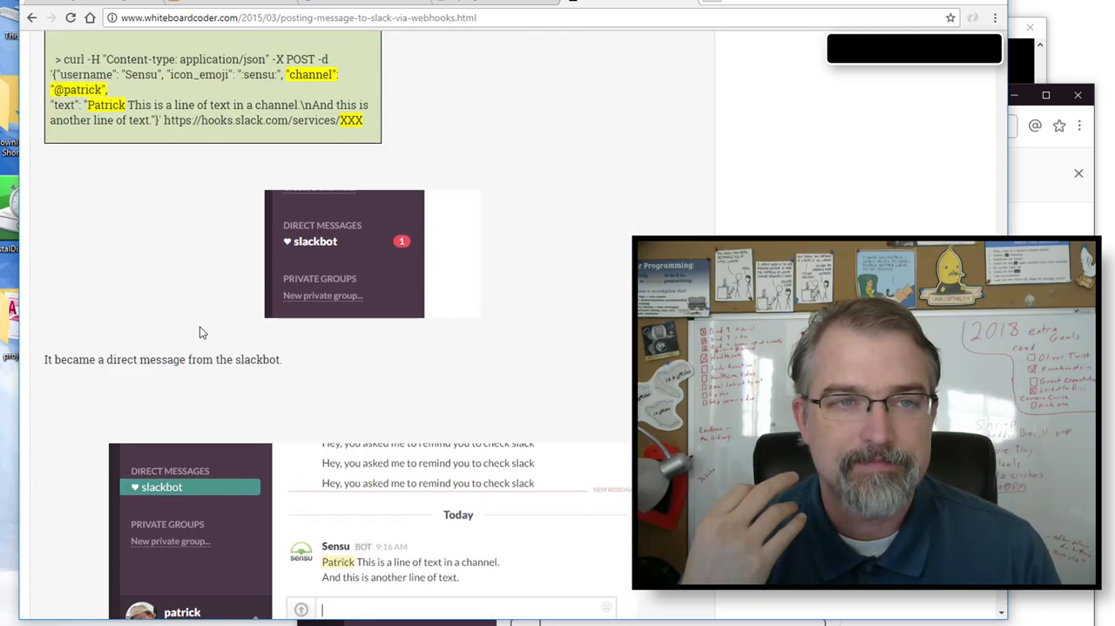
scroll(200, 332, "up", 7)
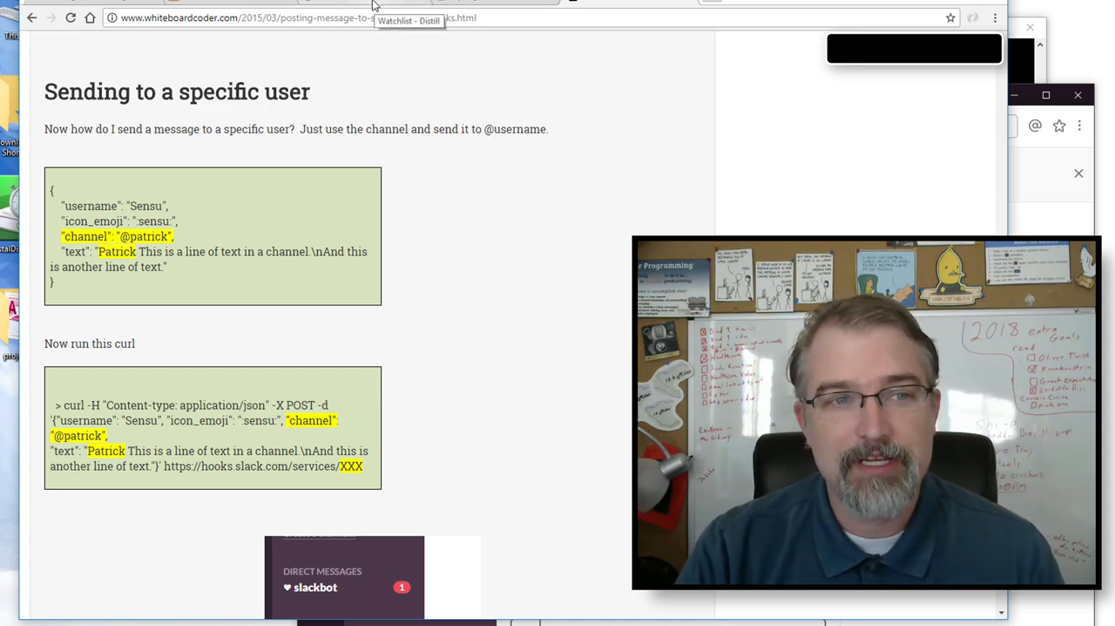
double_click(88, 206)
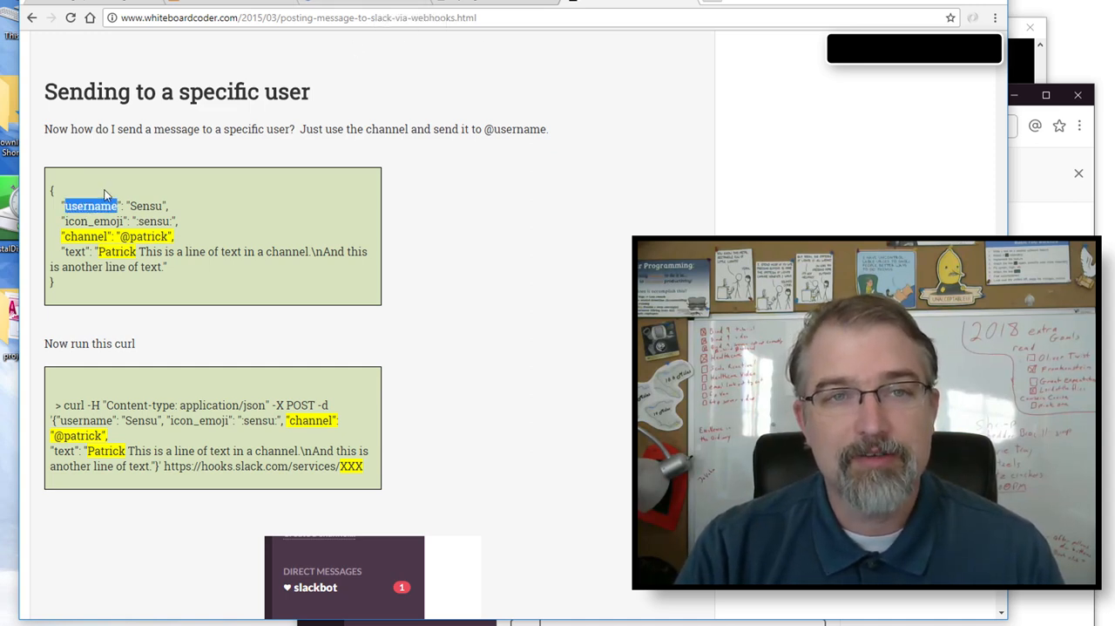
- Return to the Distill watchlist, check the monitored test page, and move the switched-off My Page monitor to the trash
left_click(384, 10)
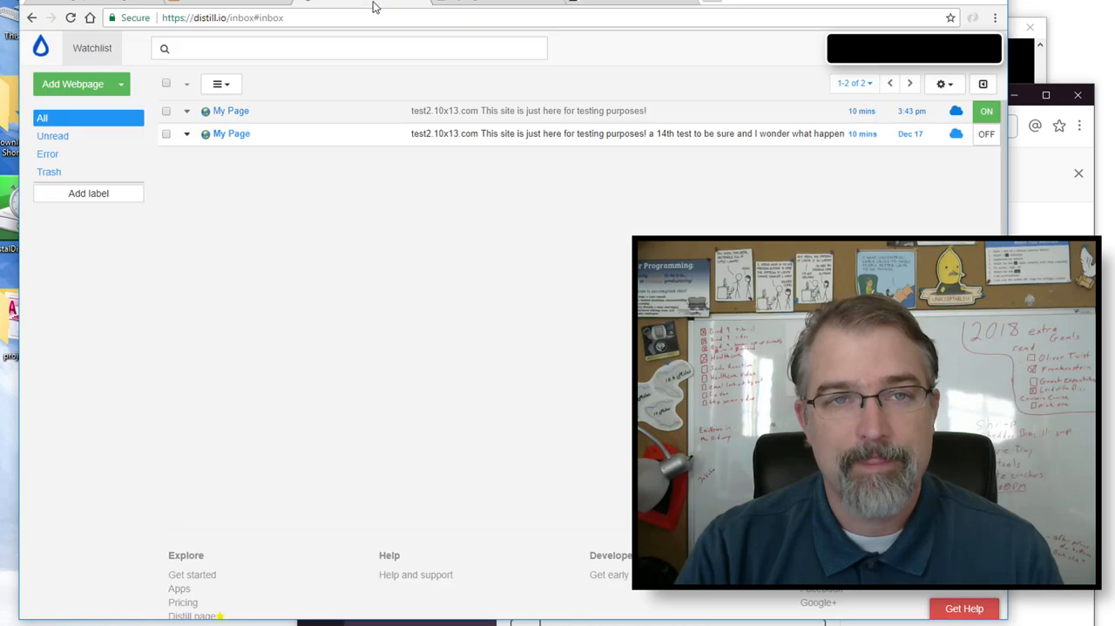
left_click(240, 113)
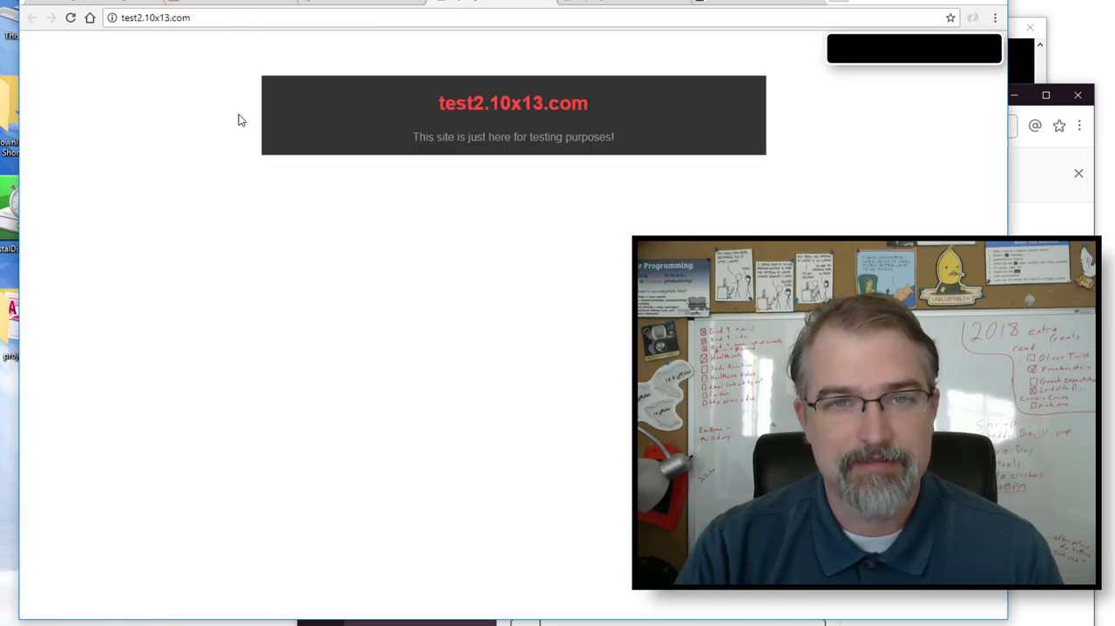
left_click(556, 5)
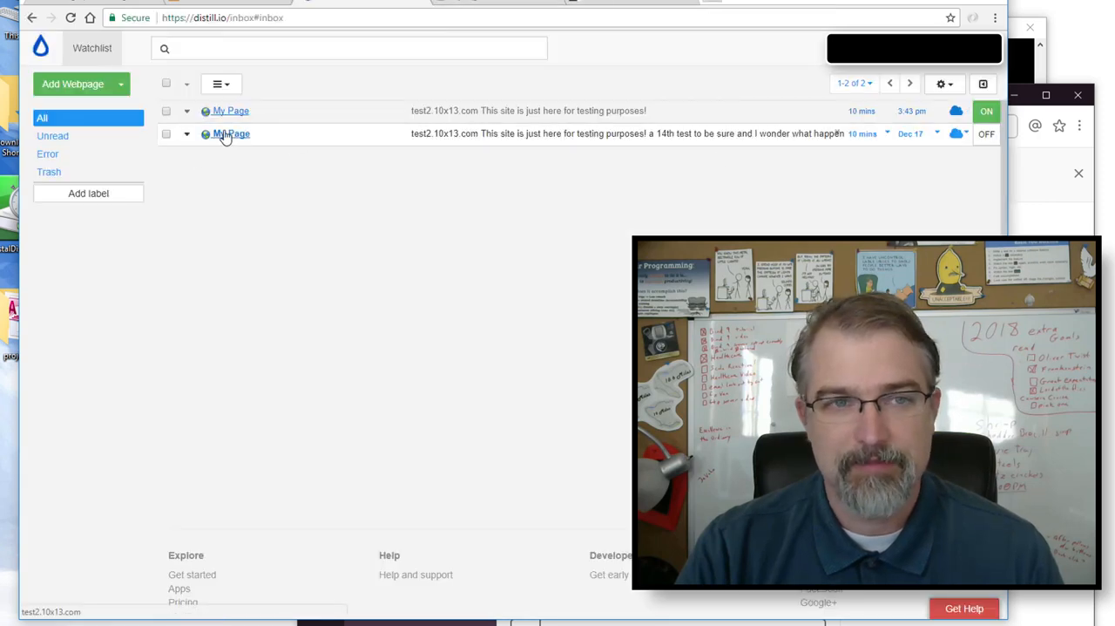
left_click(166, 133)
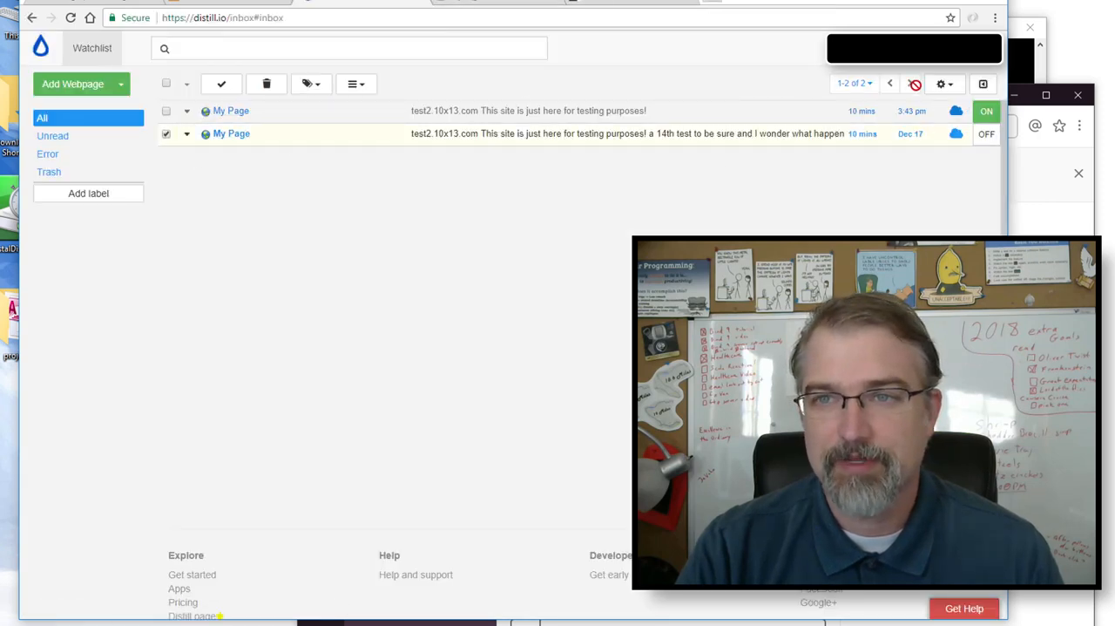
left_click(270, 89)
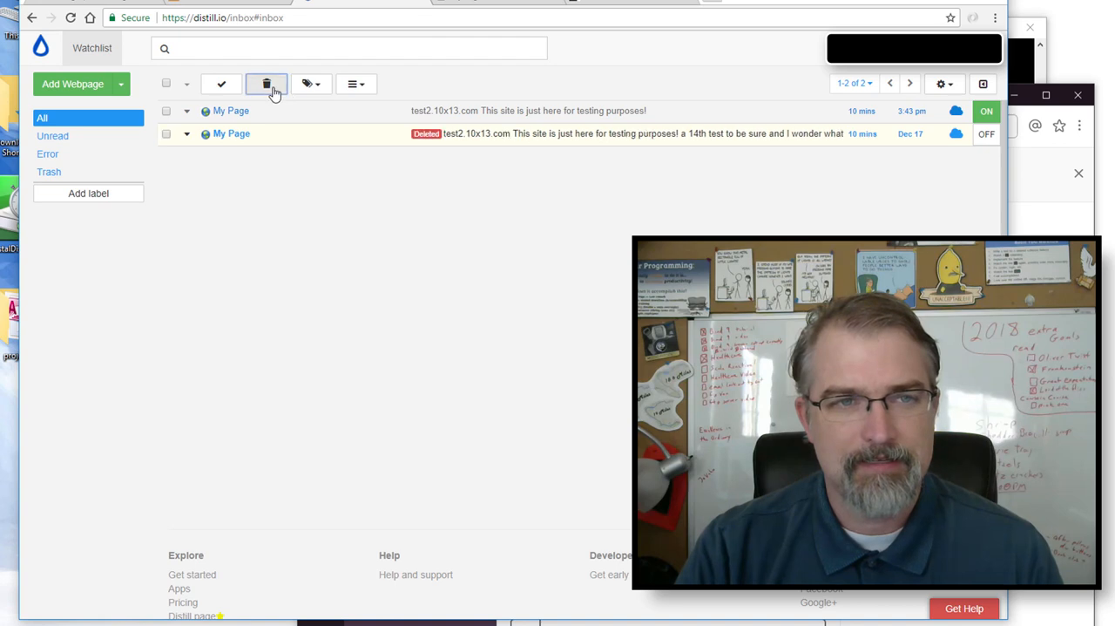
- Open the remaining My Page monitor's options and expand the webhook action's fields and headers
left_click(186, 111)
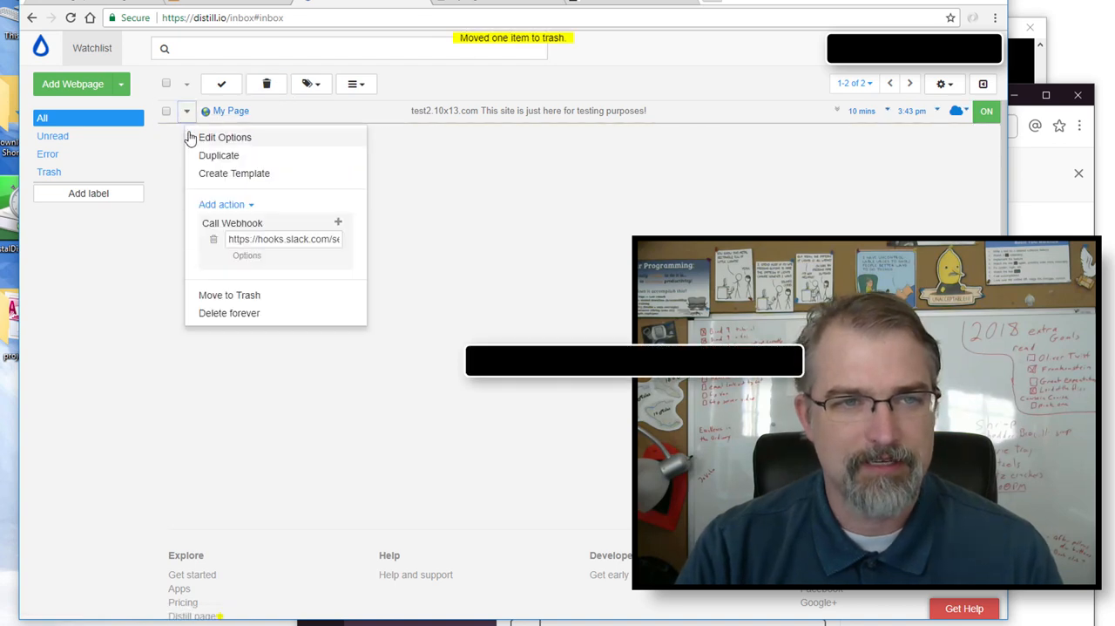
left_click(202, 139)
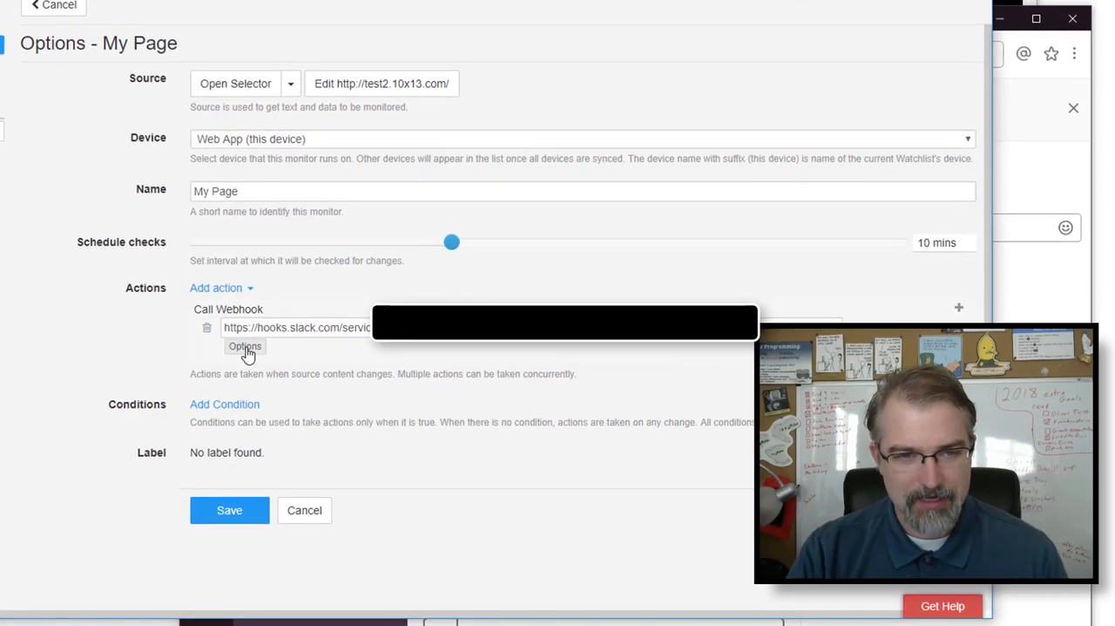
left_click(245, 347)
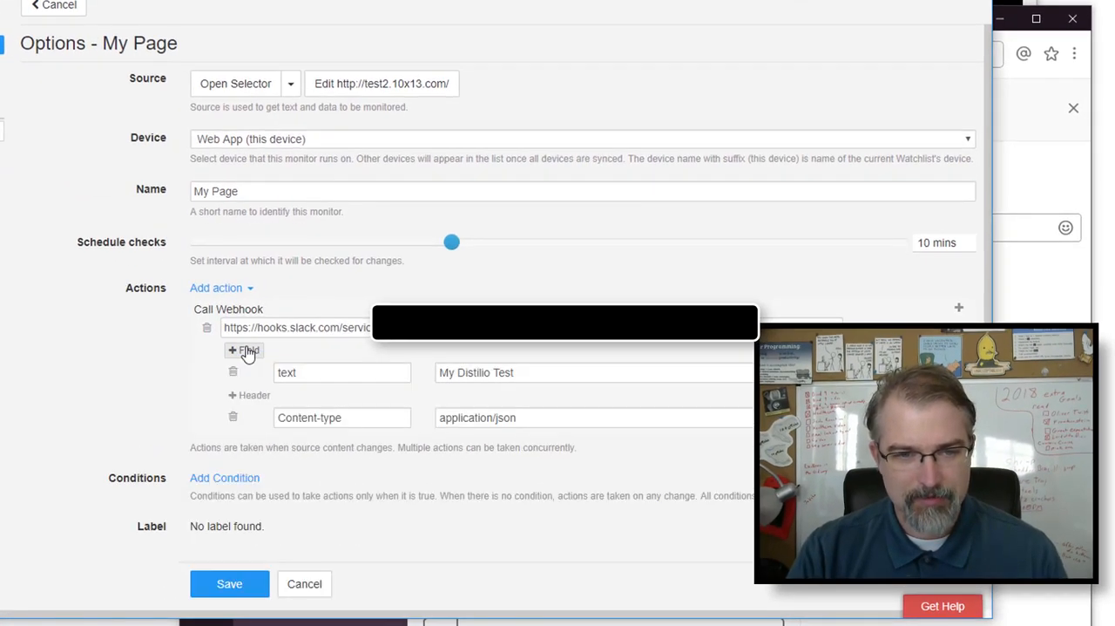
- Append the {{sieve.uri}} variable to the value of the webhook's text field after "My Distilio Test"
left_click(532, 377)
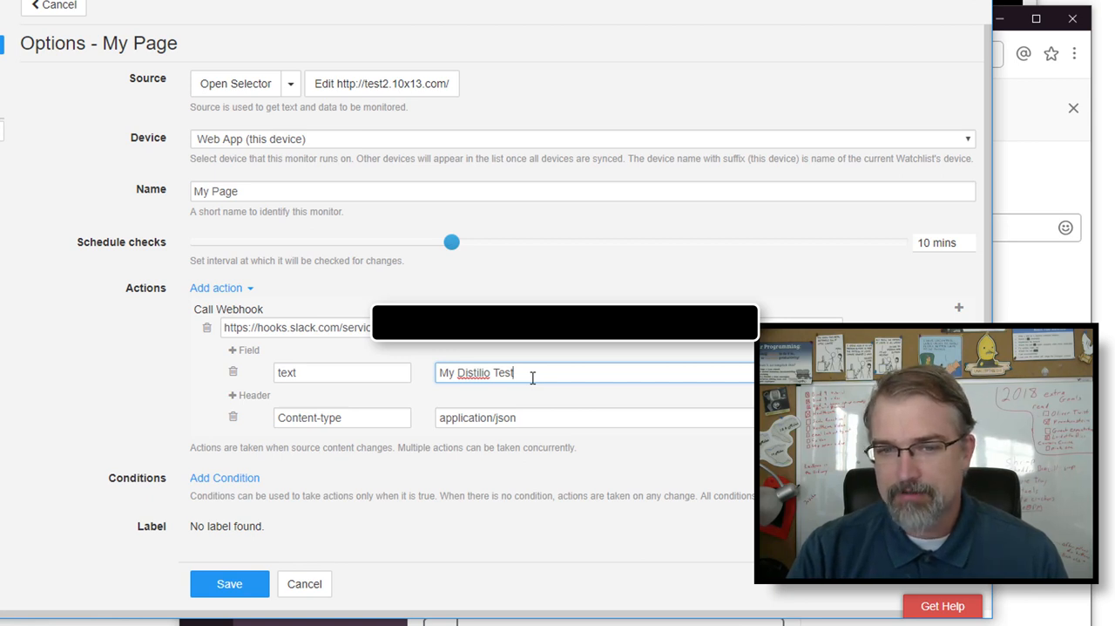
type("{")
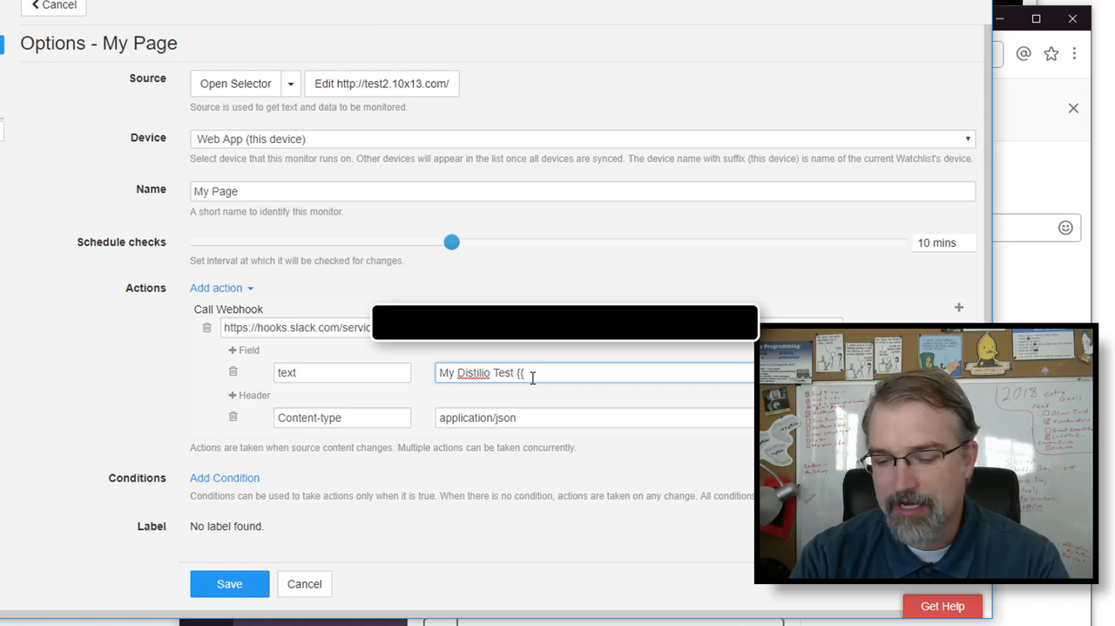
type("{steve.uri")
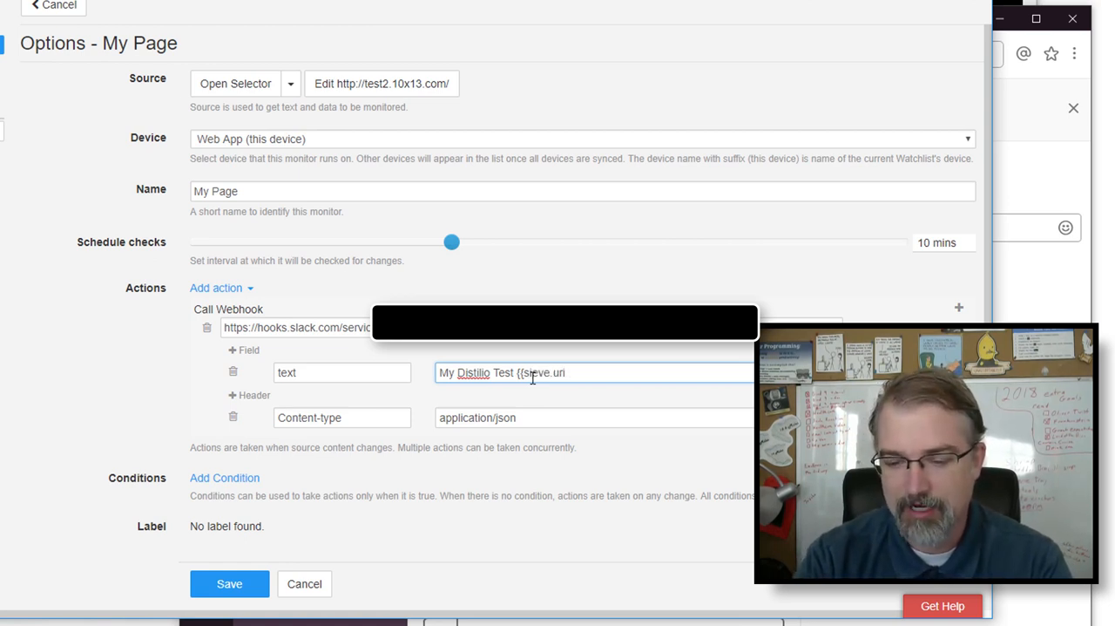
type("}}")
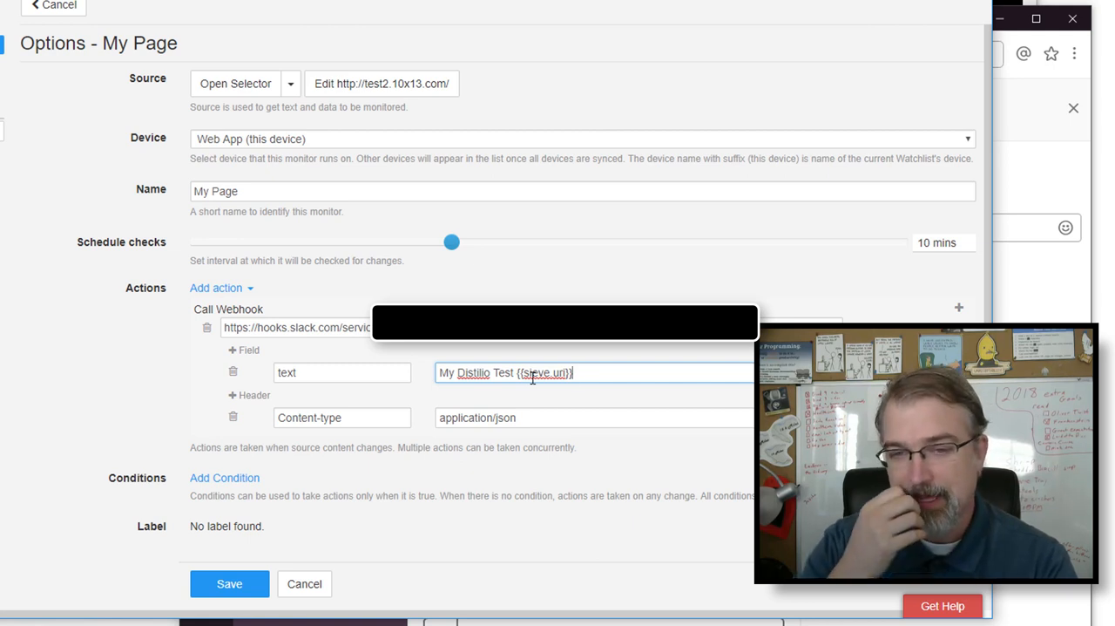
left_click(532, 375)
key("BackSpace")
type("i")
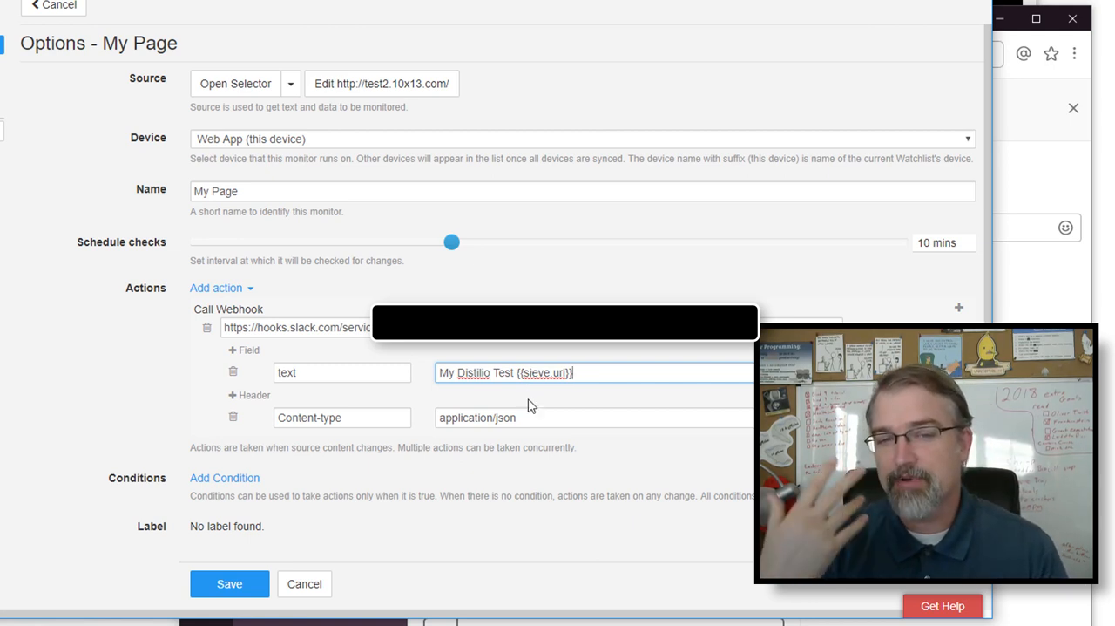
- Add a webhook field named username with the value "Distill.io", leaving no extra blank header
left_click(249, 358)
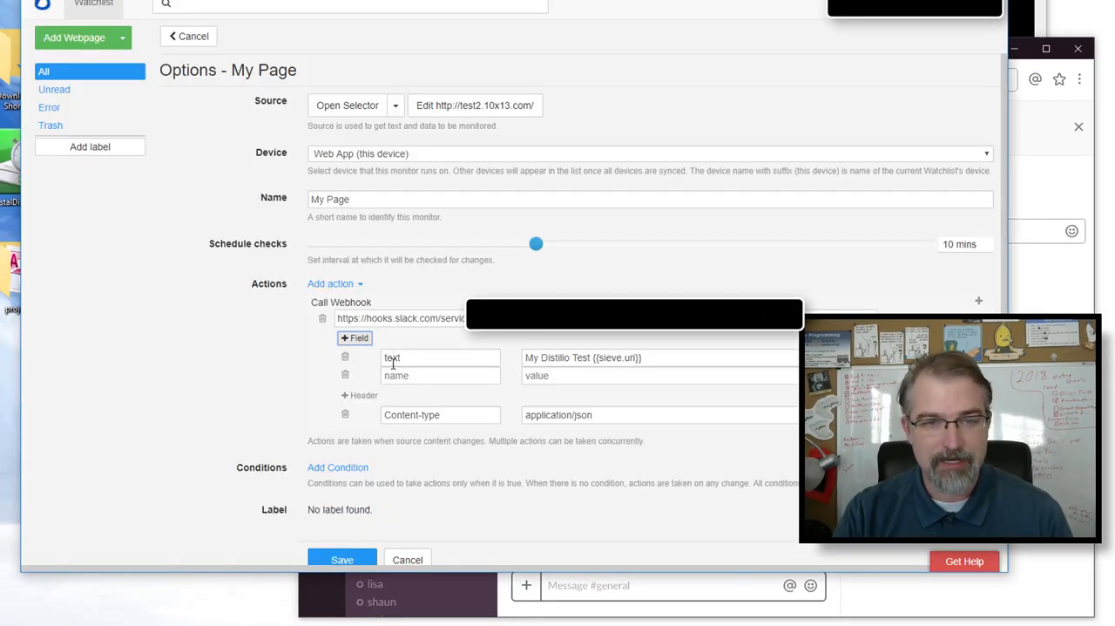
left_click(397, 377)
type("username")
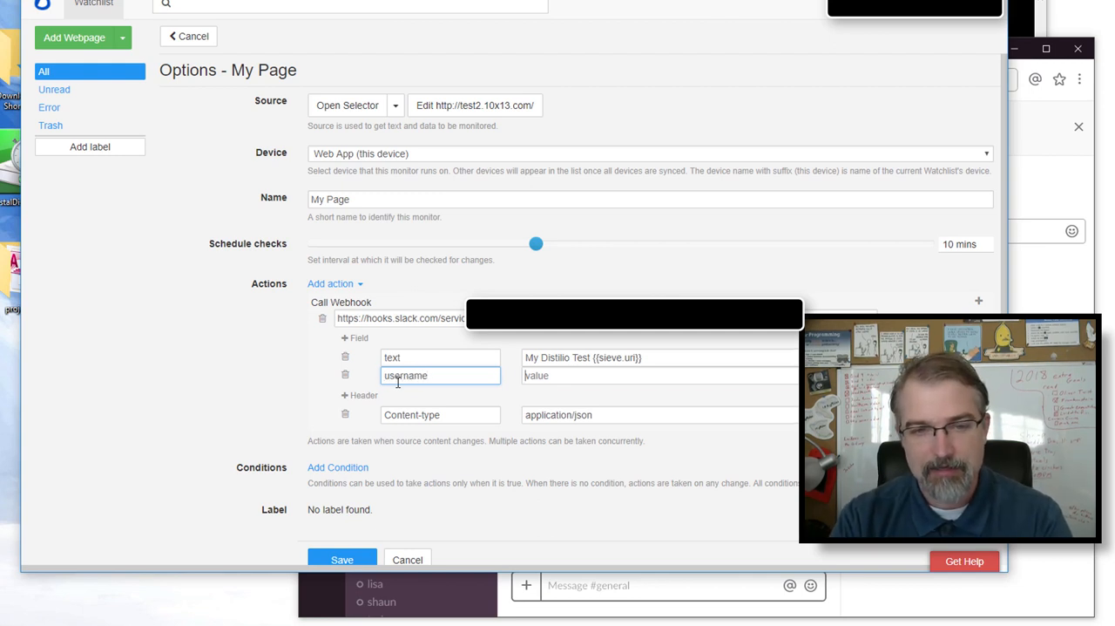
key("Tab")
type("D")
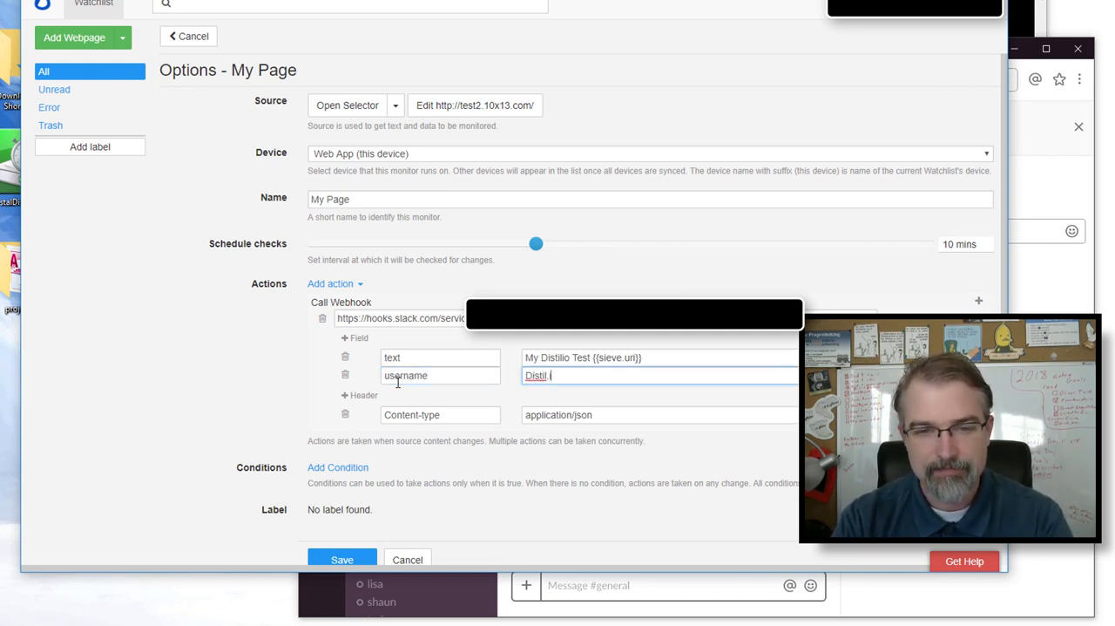
type("istill.io")
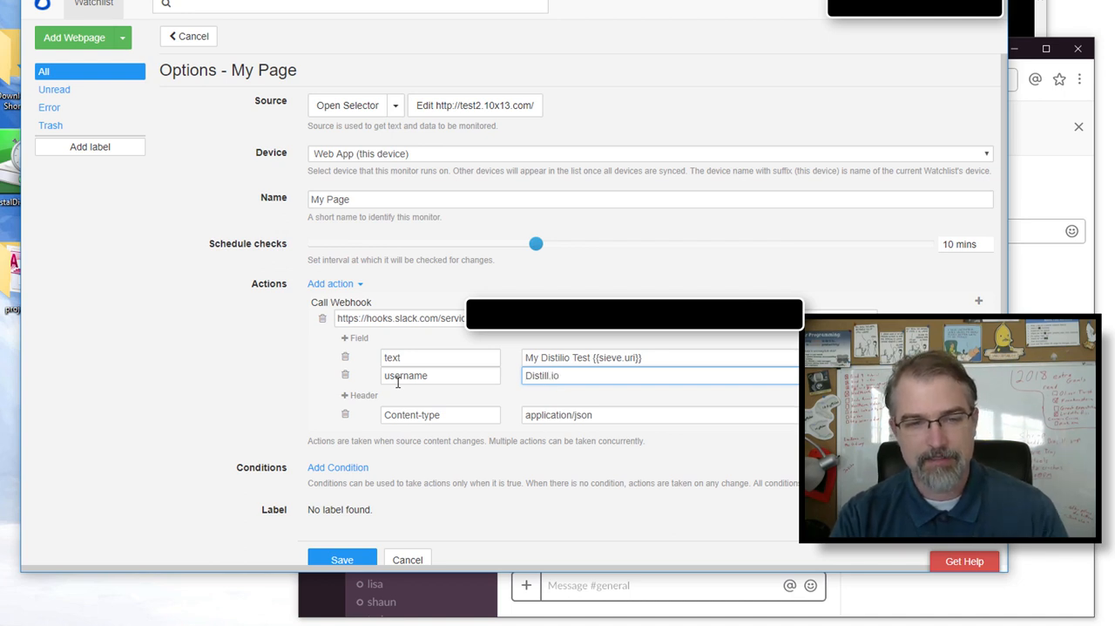
left_click(362, 395)
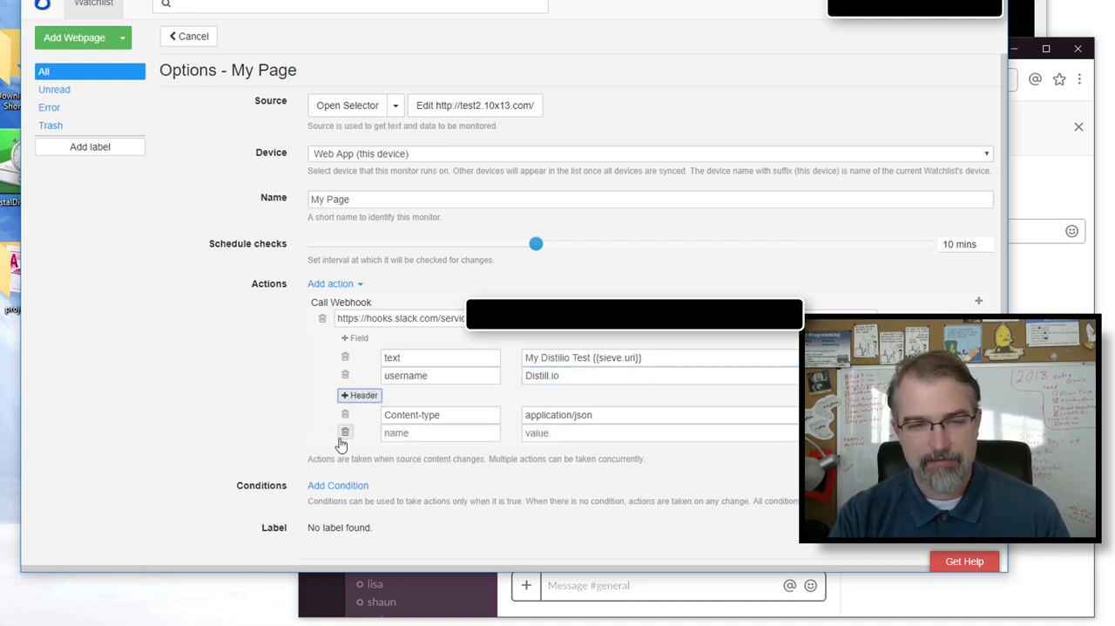
left_click(345, 433)
- Add another webhook field and name it icon_emoji, copying the key from the blog post's example payload
left_click(359, 337)
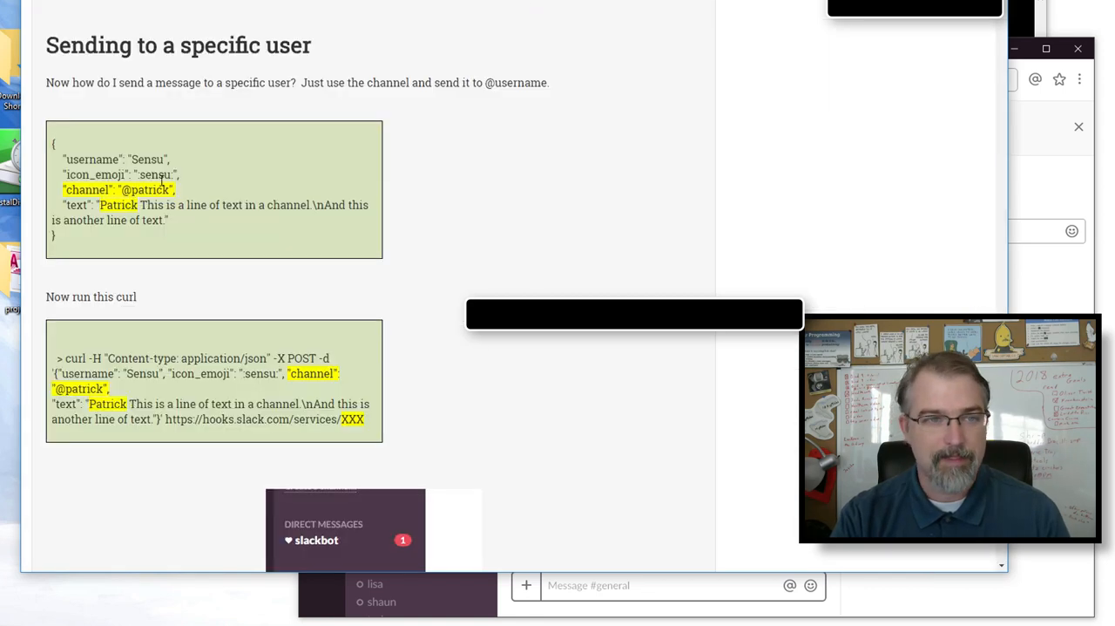
double_click(83, 175)
key("ctrl+c")
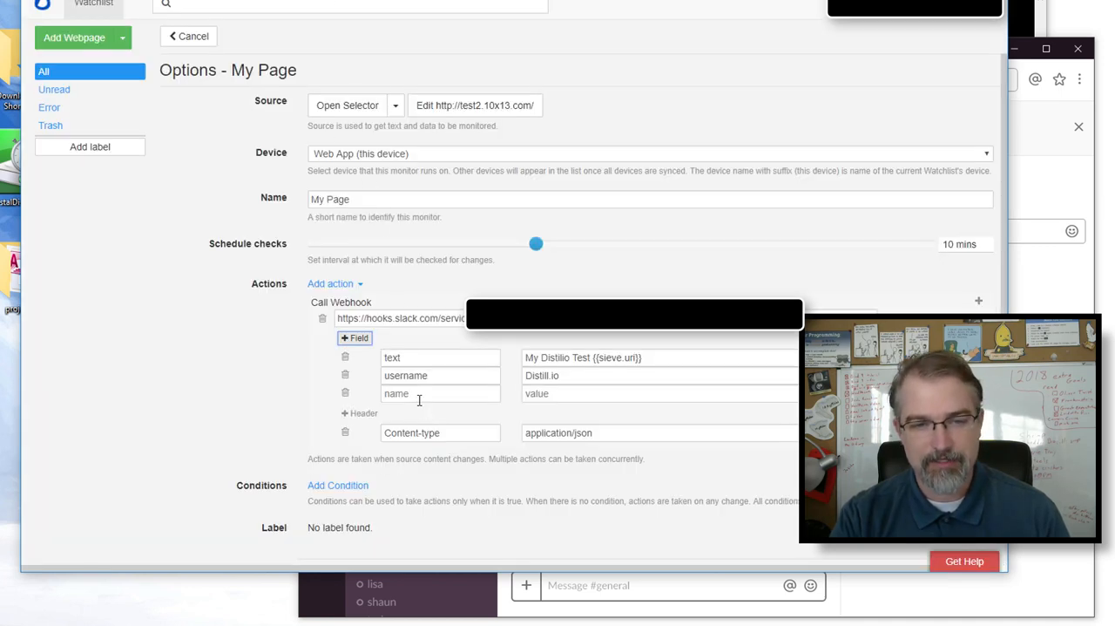
left_click(419, 400)
key("ctrl+v")
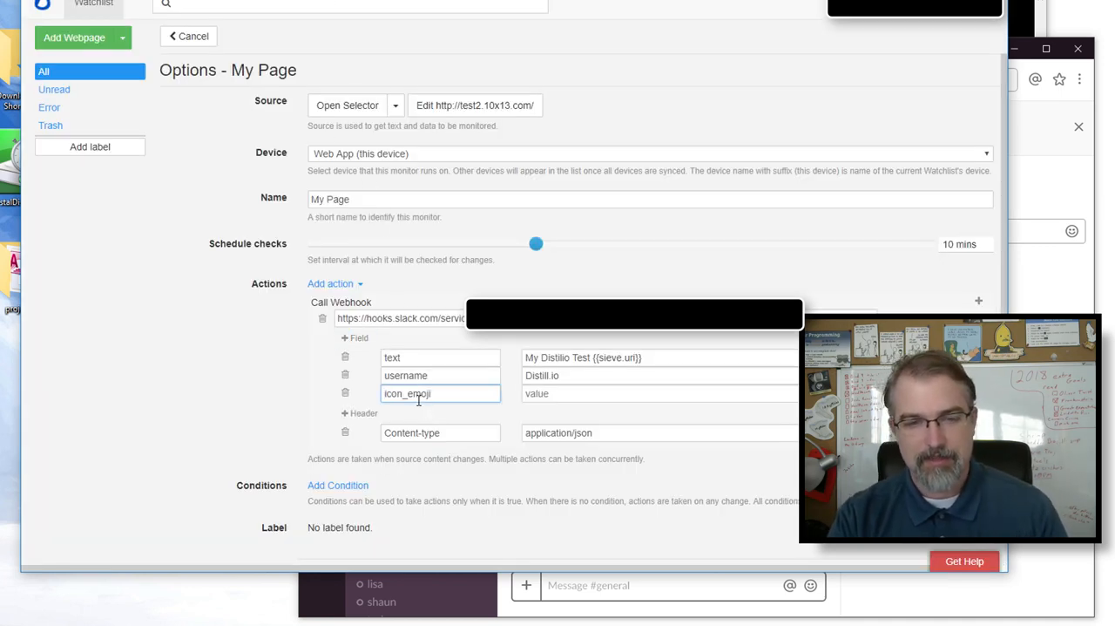
- Switch to Slack and post the custom :distillio: emoji as a message in the #general channel
left_click(578, 614)
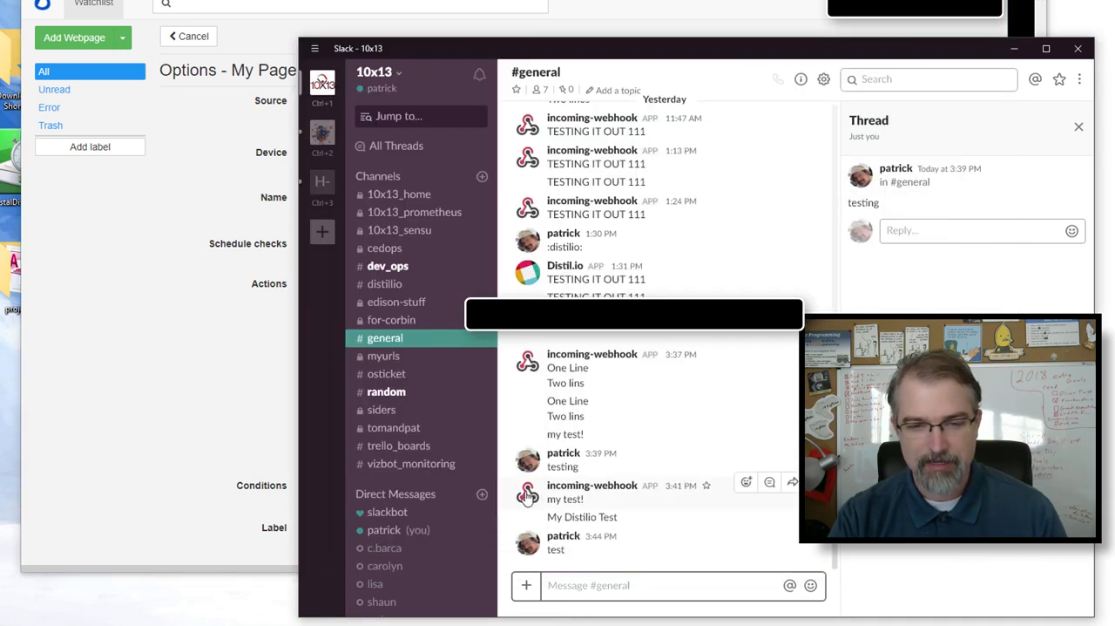
type(":")
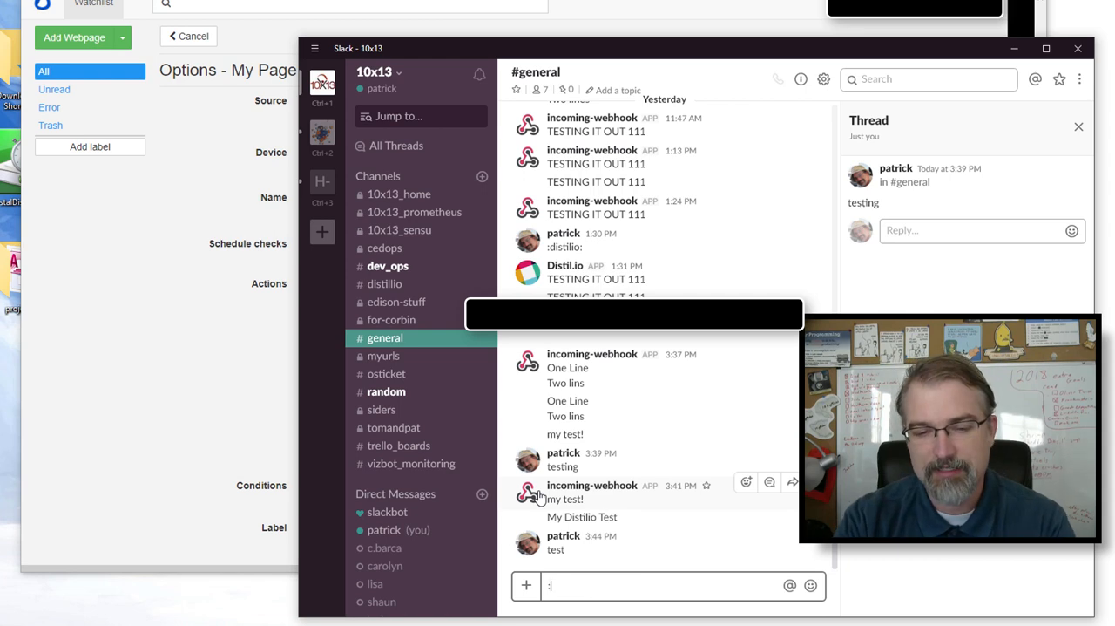
type("disti")
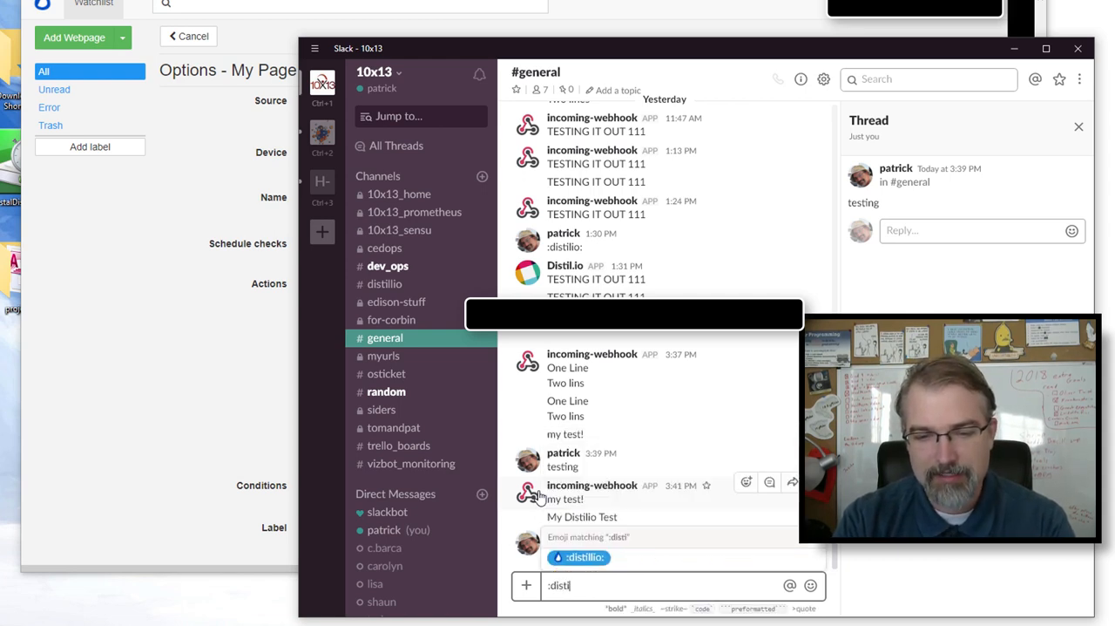
key("Tab")
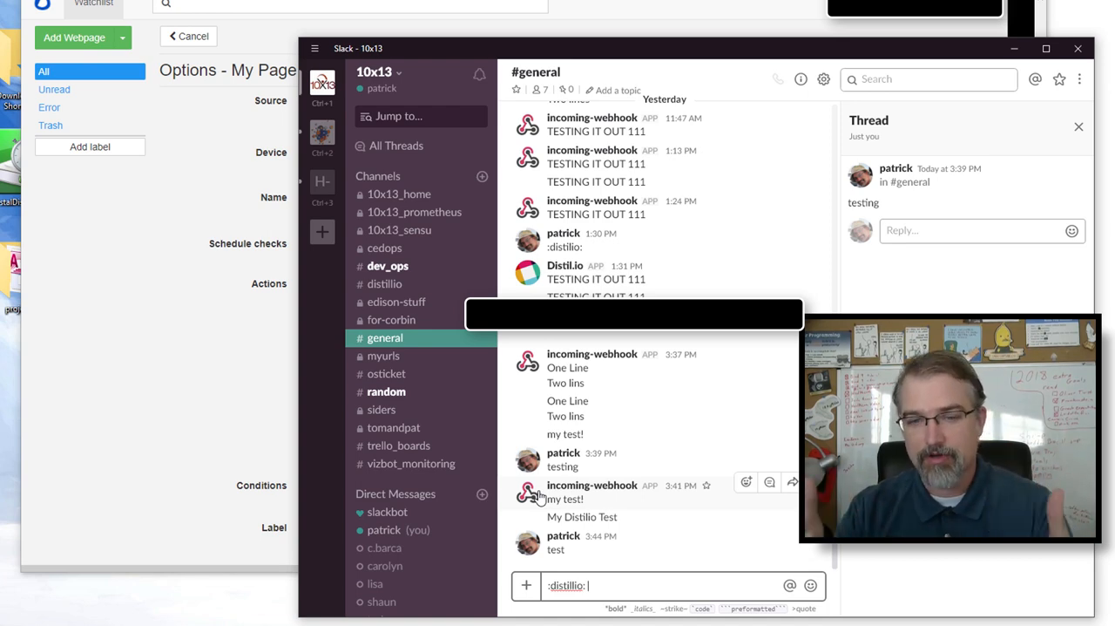
key("Return")
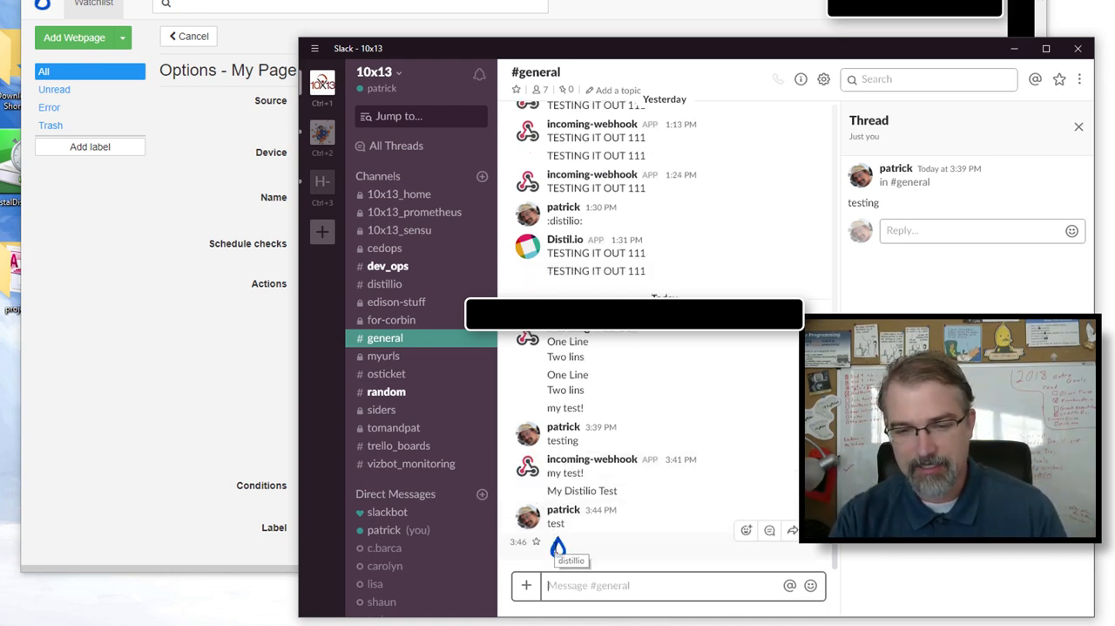
- Reopen the posted emoji message for editing to read its shortcode, leaving the message as it is
key("Up")
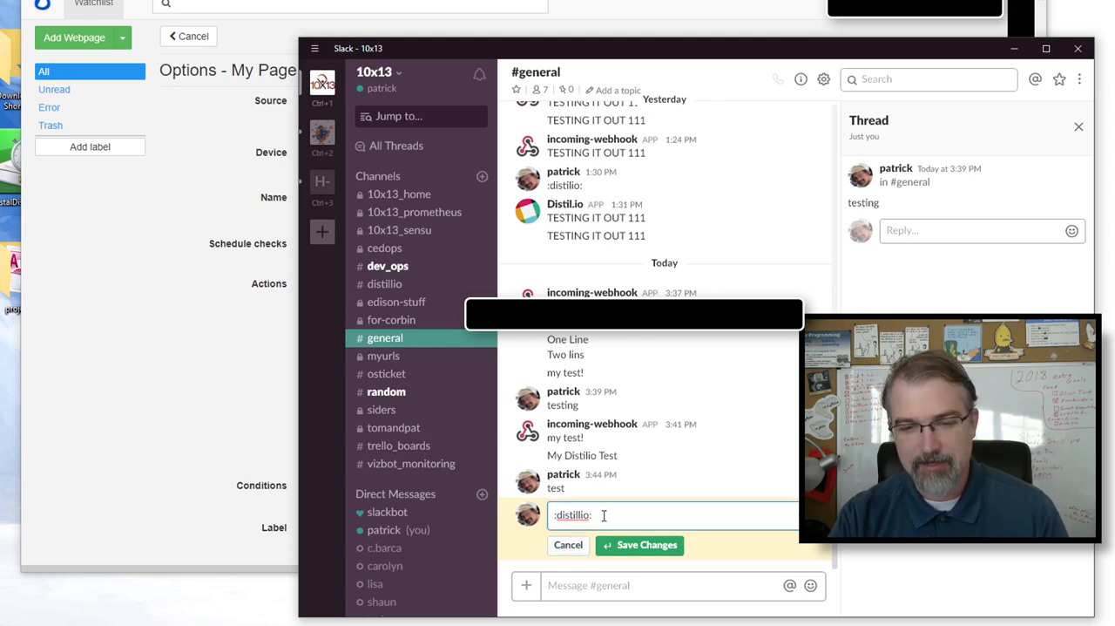
left_click_drag(603, 515, 548, 508)
key("Escape")
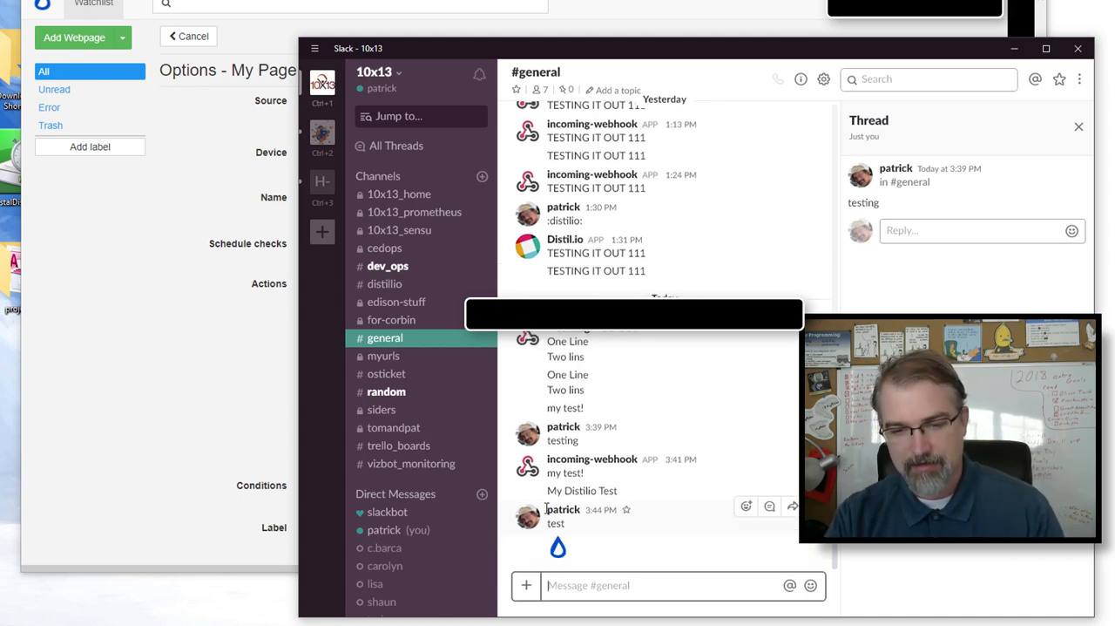
key("Up")
left_click_drag(627, 511, 549, 509)
key("Return")
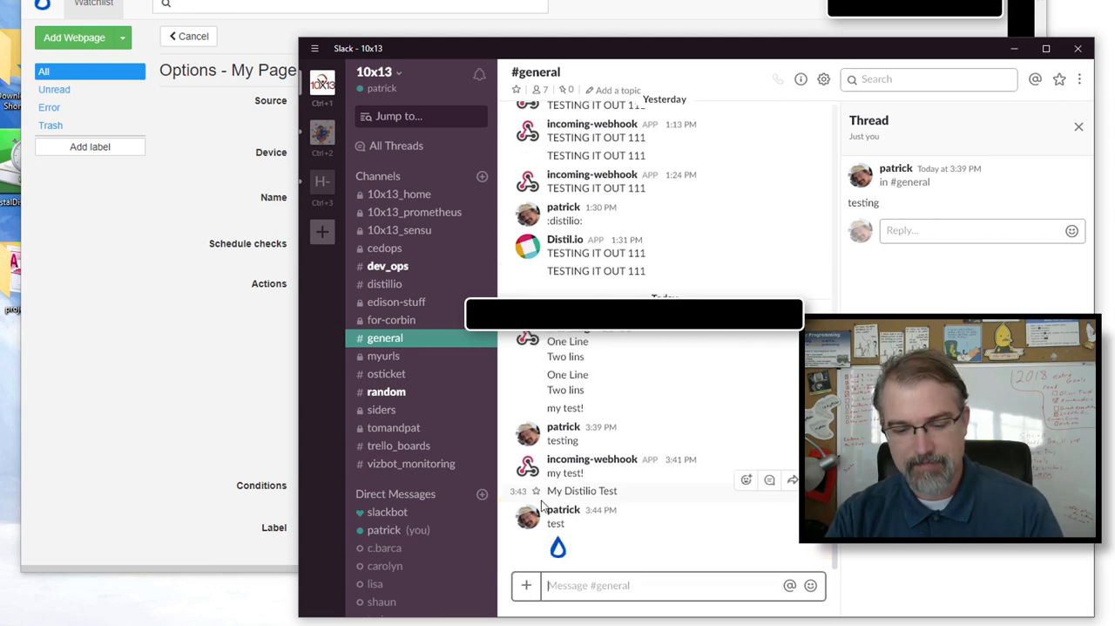
key("Up")
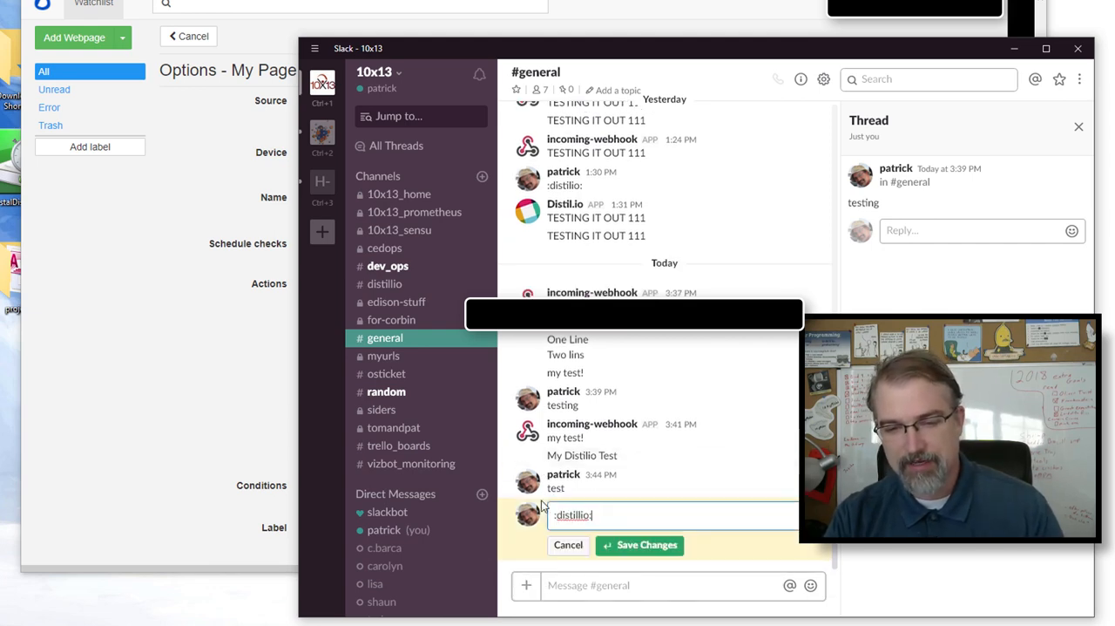
key("Return")
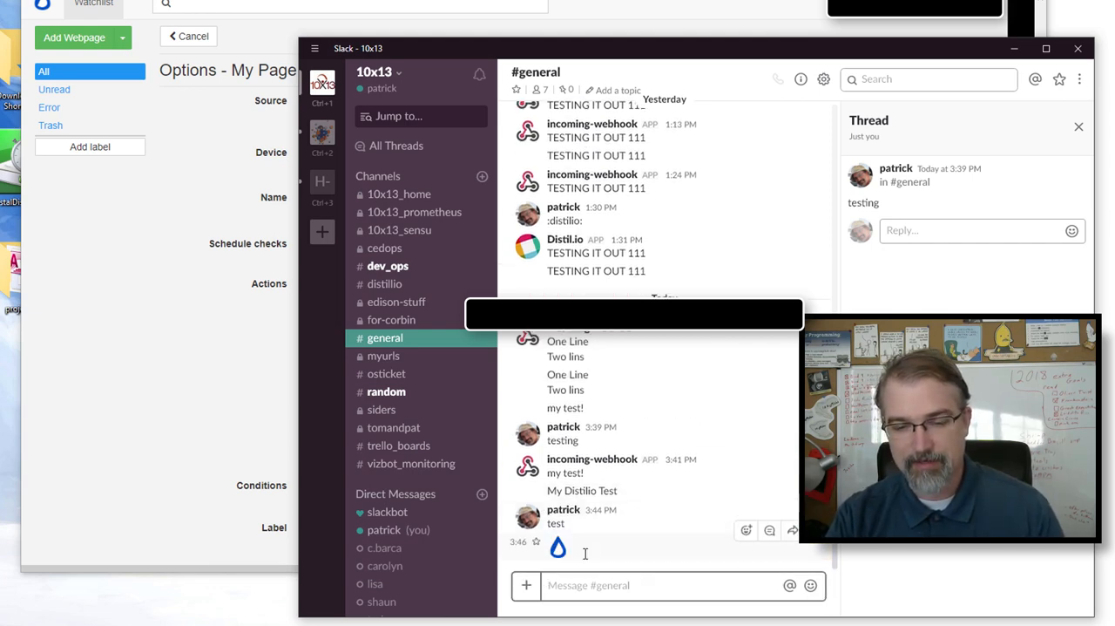
- Switch back to Distill and set the webhook's icon_emoji field value to :distillio:
left_click(196, 429)
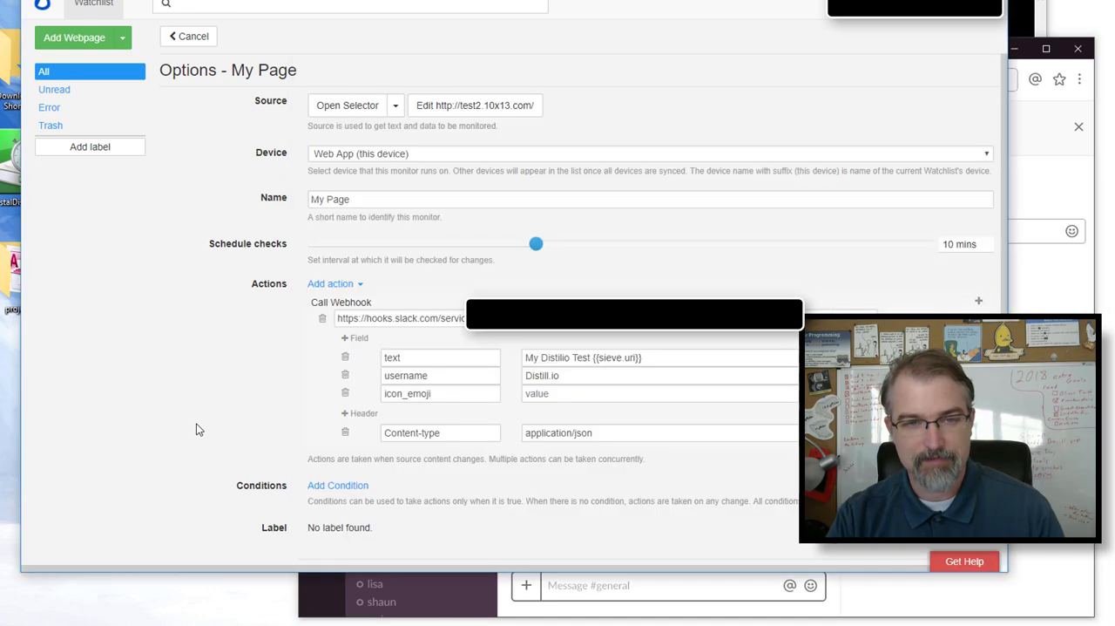
left_click(536, 393)
type(":dis")
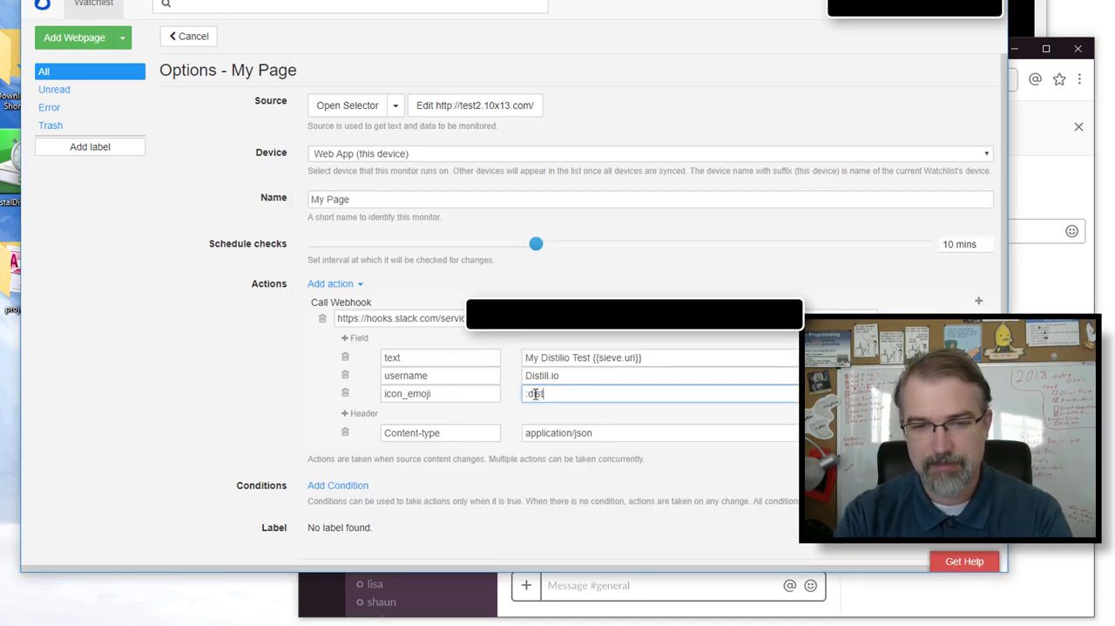
type("tillio:")
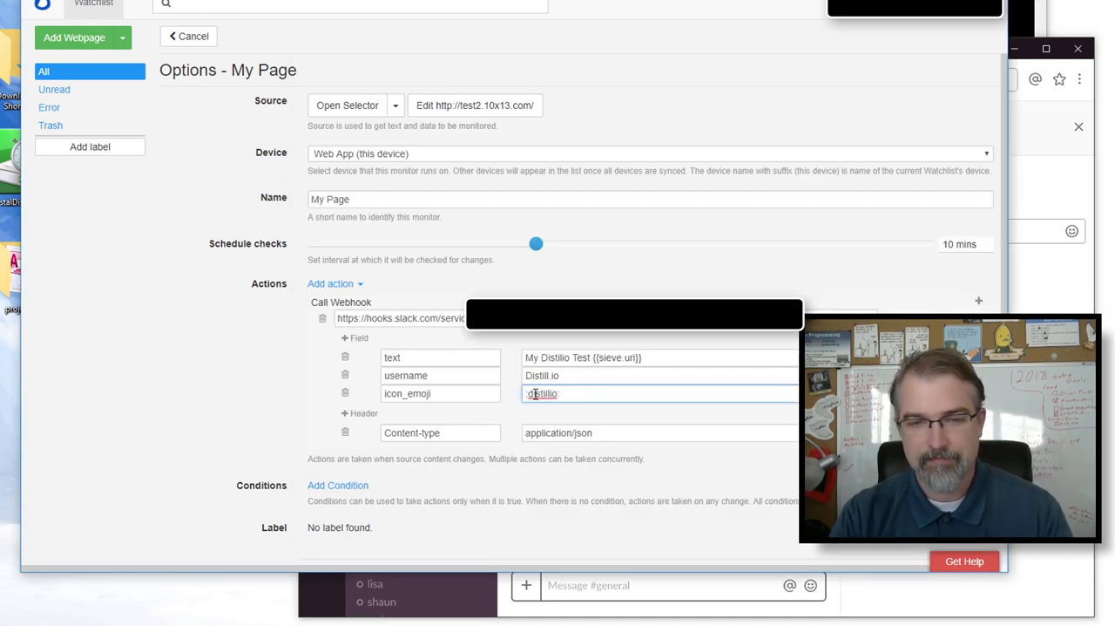
- Copy the icon_emoji value and post it in Slack's #general channel to test the shortcode
left_click_drag(572, 394, 507, 391)
key("ctrl+c")
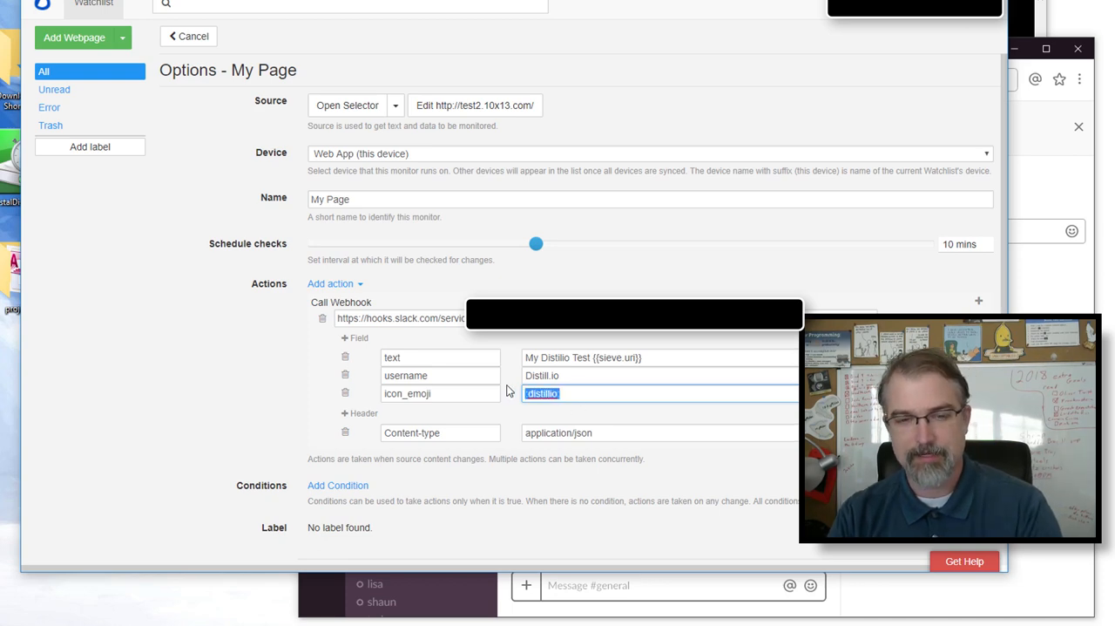
left_click(575, 593)
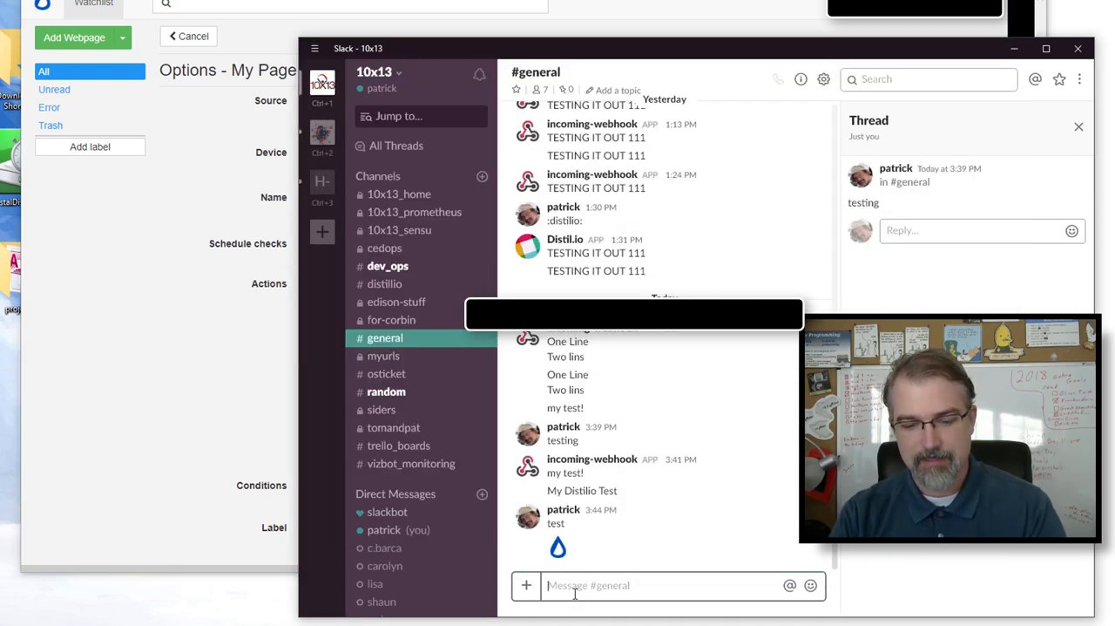
key("ctrl+v")
key("Return")
- Back in Distill, add a webhook field named channel with the value #distillio, consulting the blog post's example payload
left_click(172, 336)
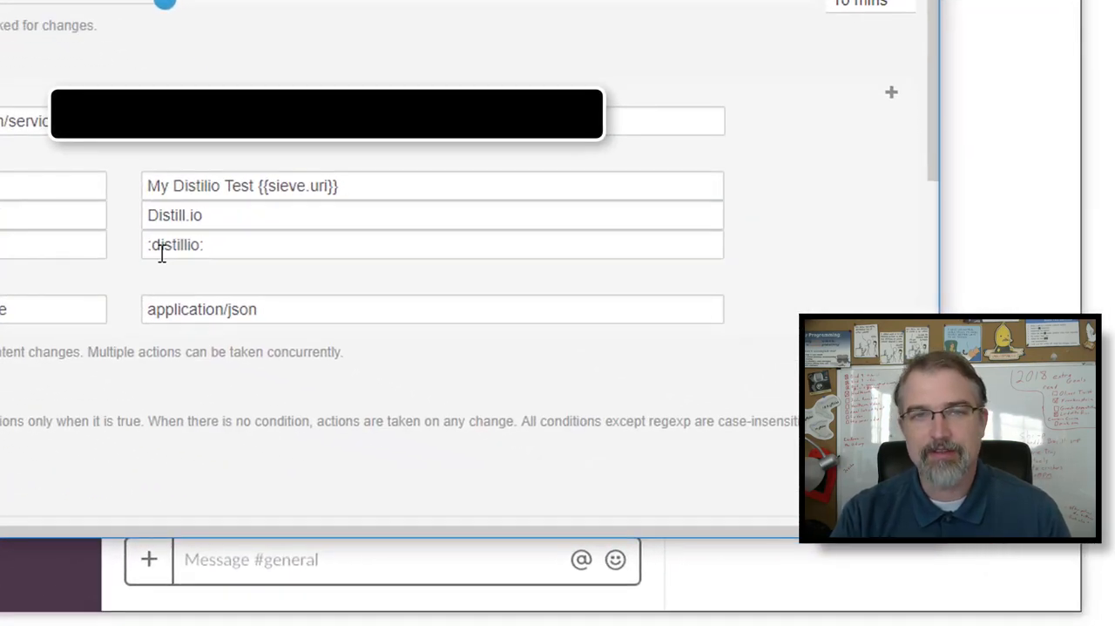
left_click(145, 256)
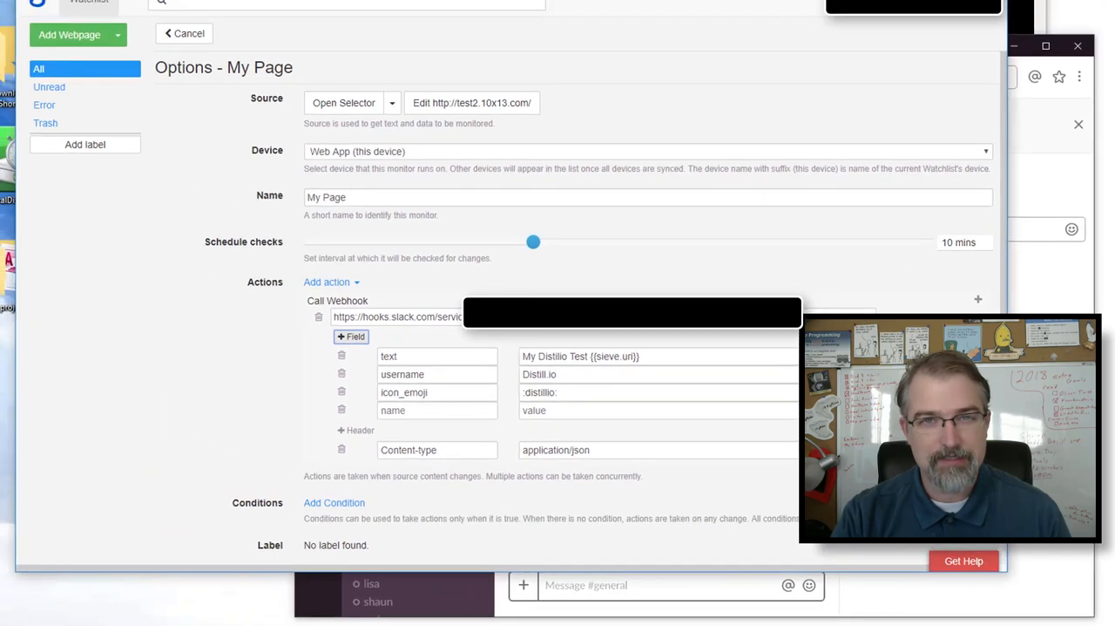
key("ctrl+Tab")
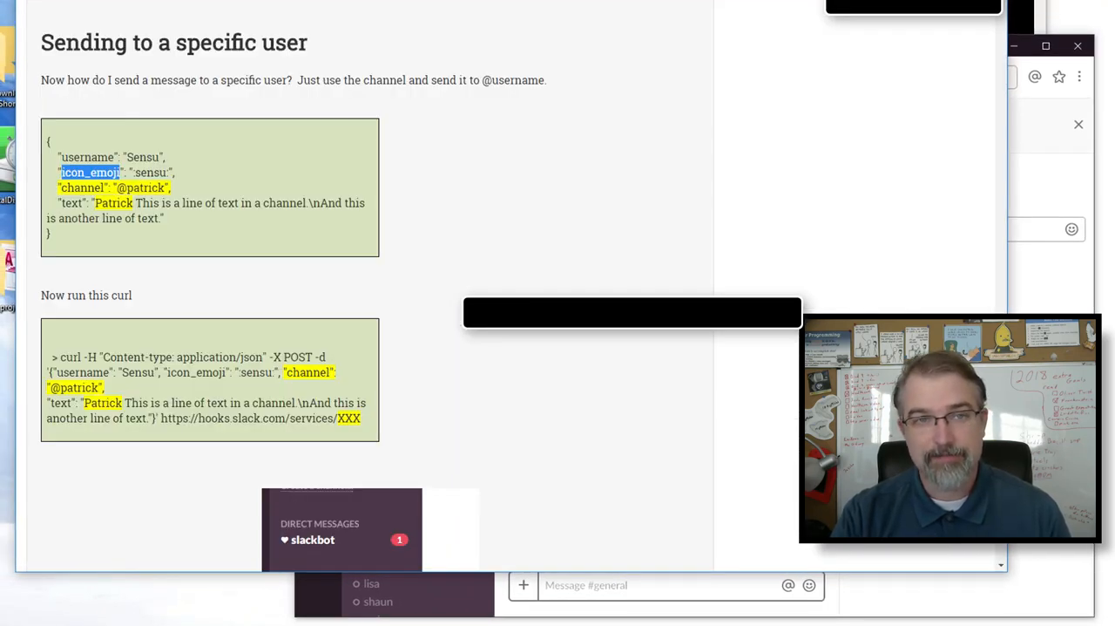
key("ctrl+shift+Tab")
left_click(432, 409)
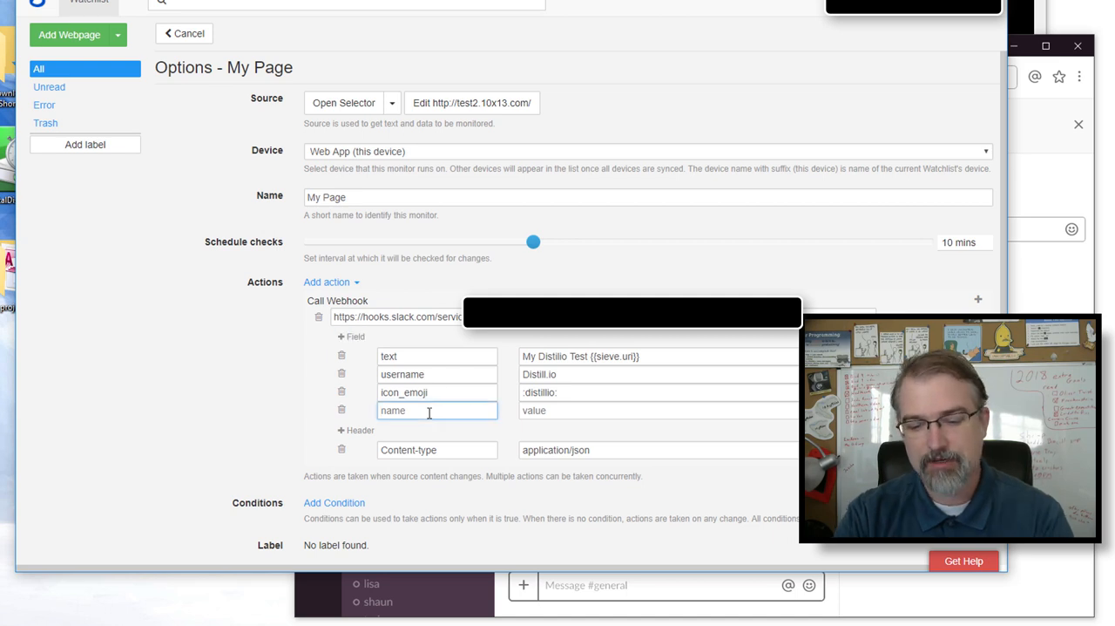
type("channel")
key("Tab")
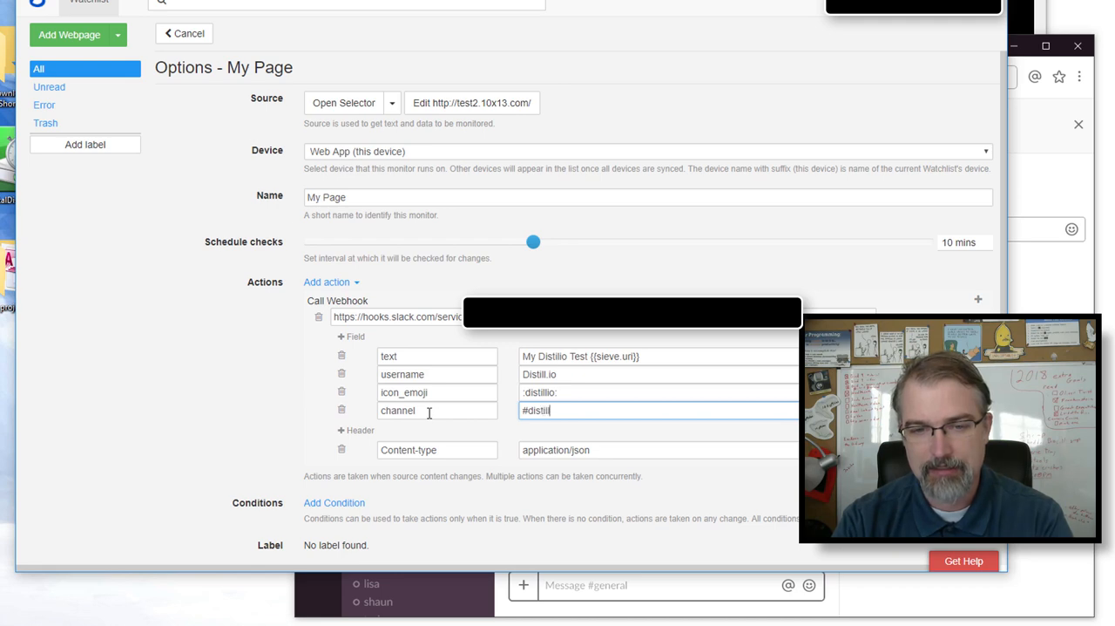
type("io")
- Switch to Slack, open the #distillio channel and post the message "test" there
left_click(593, 618)
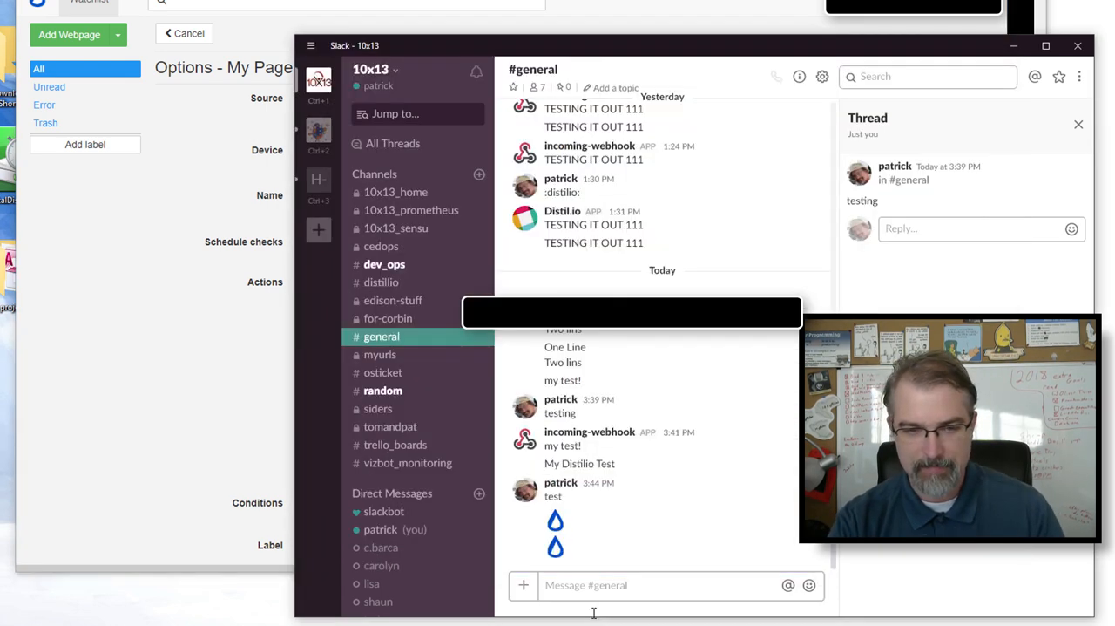
left_click(378, 285)
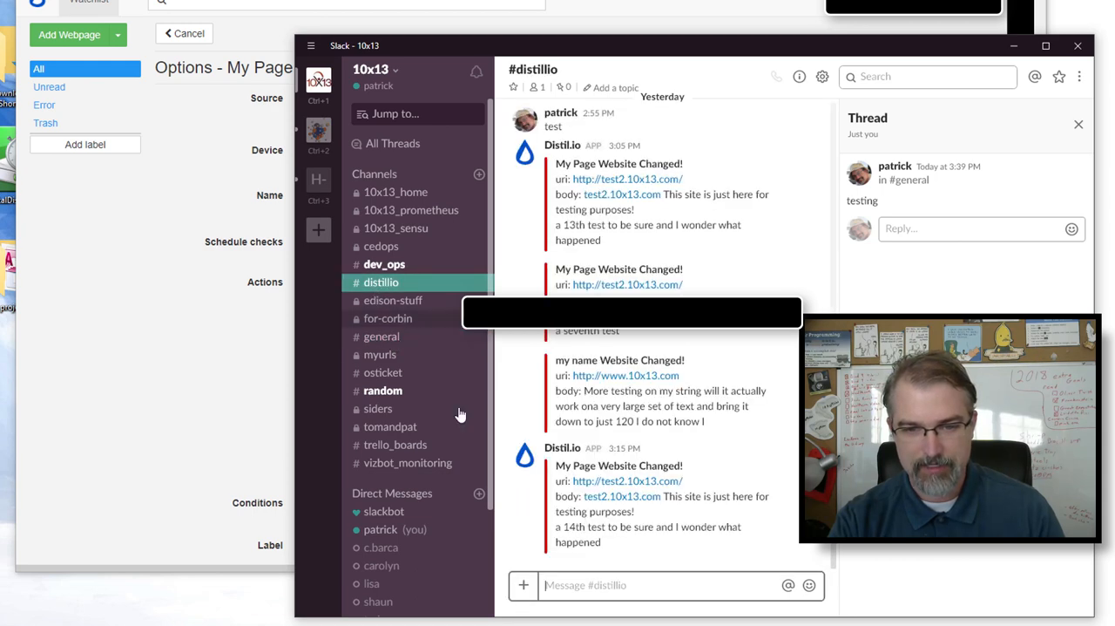
left_click(556, 588)
type("test")
key("Return")
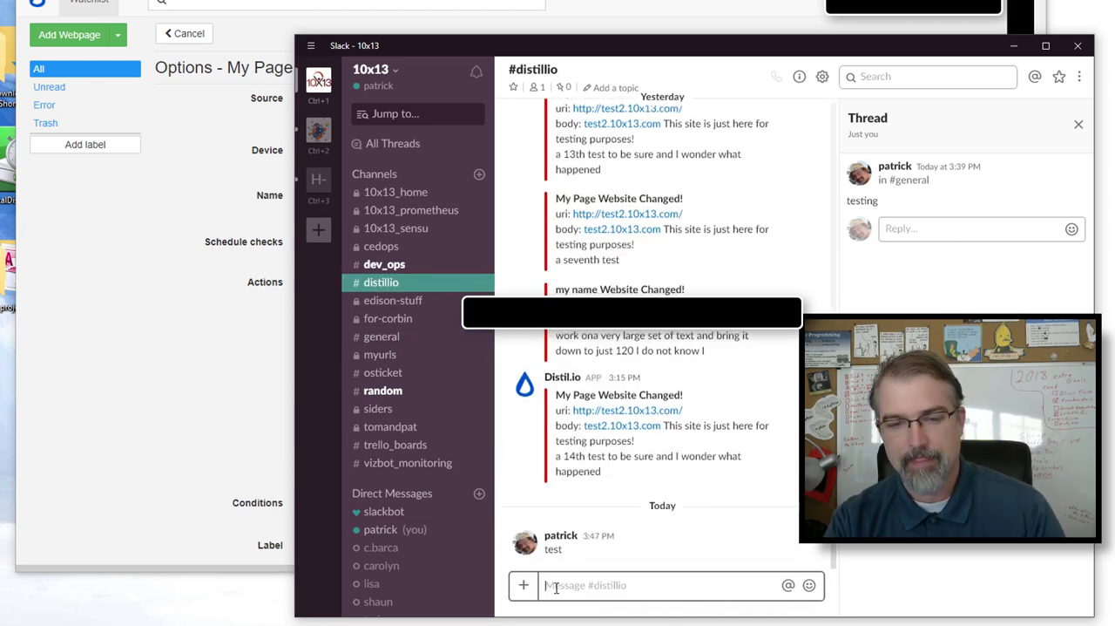
- Return to Distill, review the channel and icon_emoji values, and save the My Page monitor's options
left_click(229, 455)
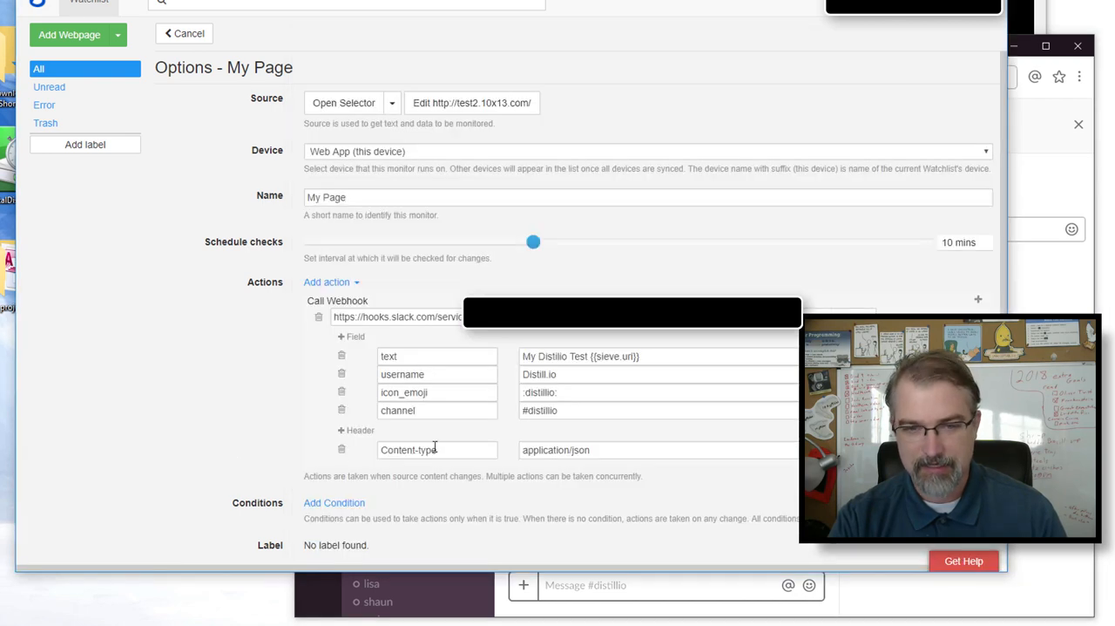
left_click_drag(575, 413, 515, 416)
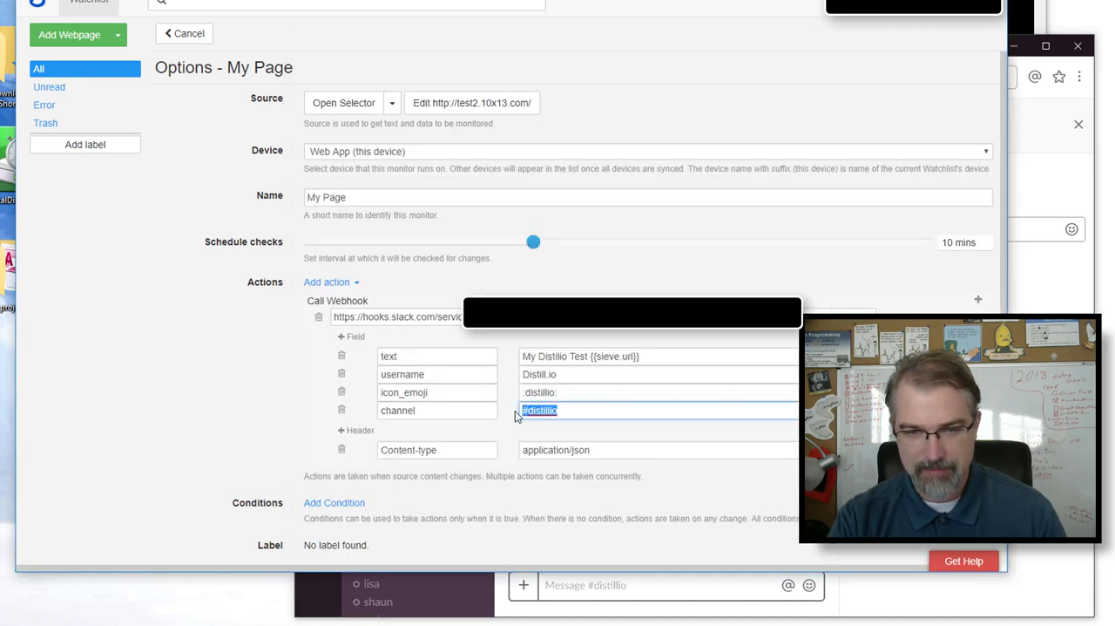
left_click(571, 393)
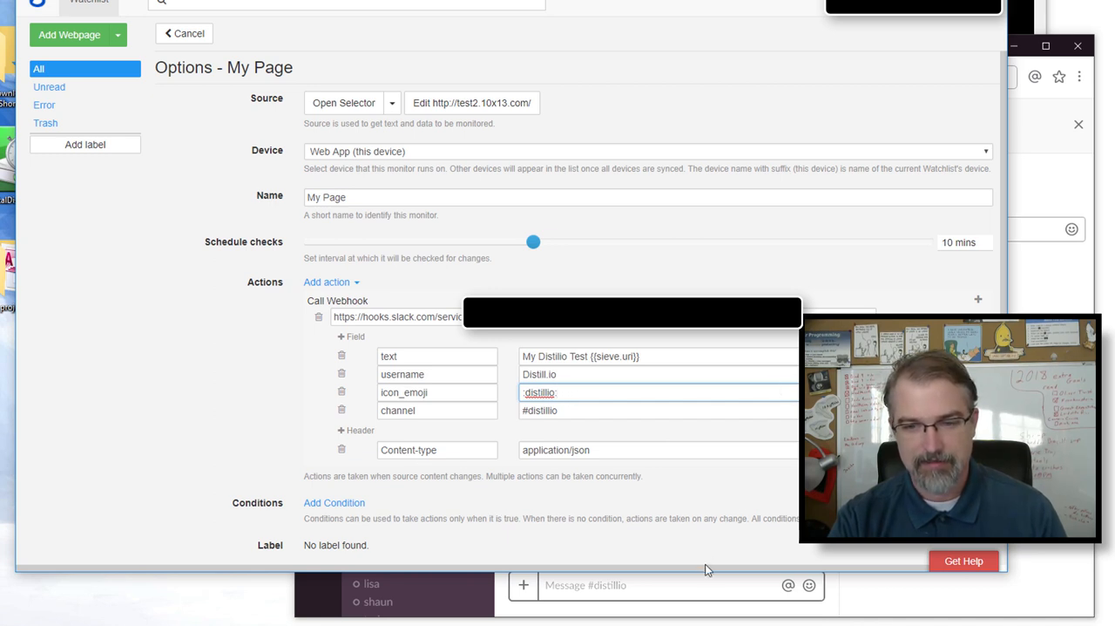
left_click_drag(704, 574, 704, 624)
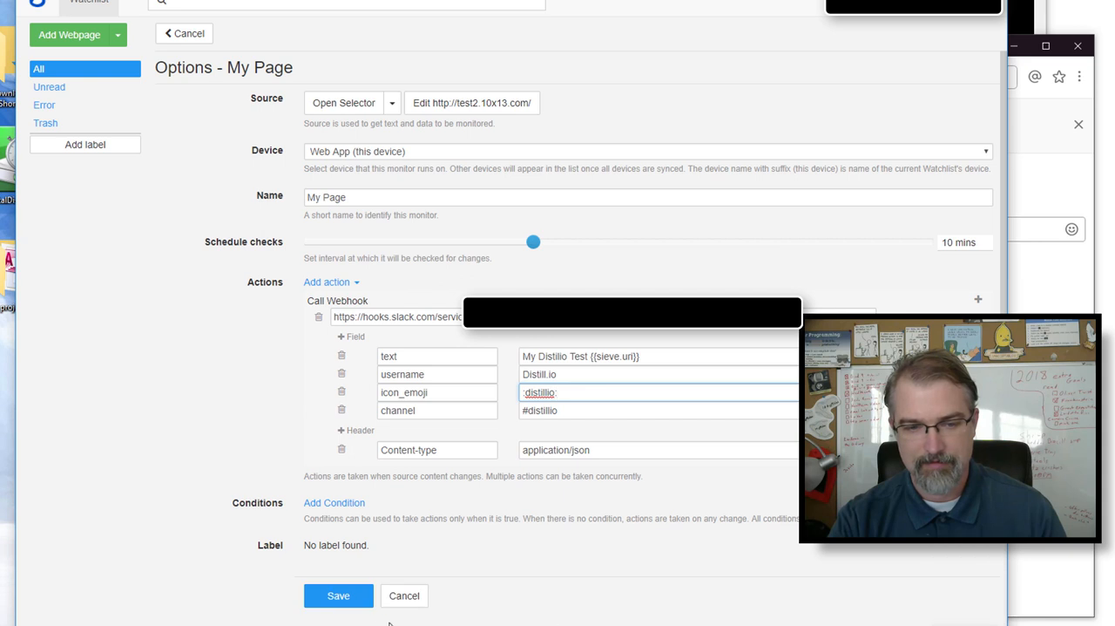
left_click(339, 599)
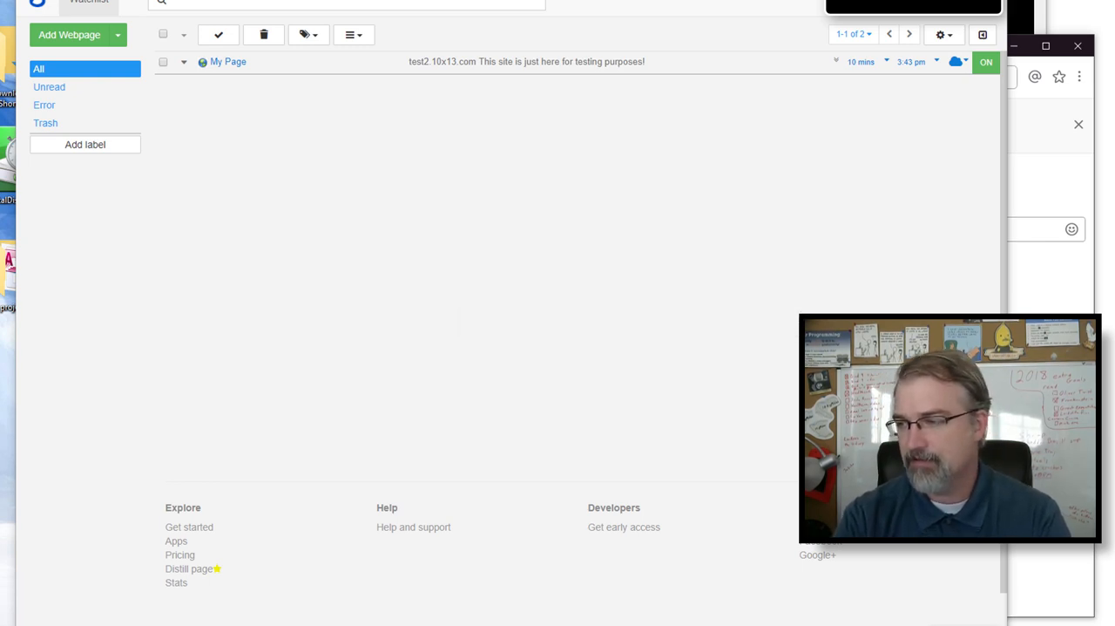
- In the terminal editor, add the line "<br/> First Edit" before the test page's closing body tag and save the file
left_click_drag(1114, 122, 653, 0)
key("Escape")
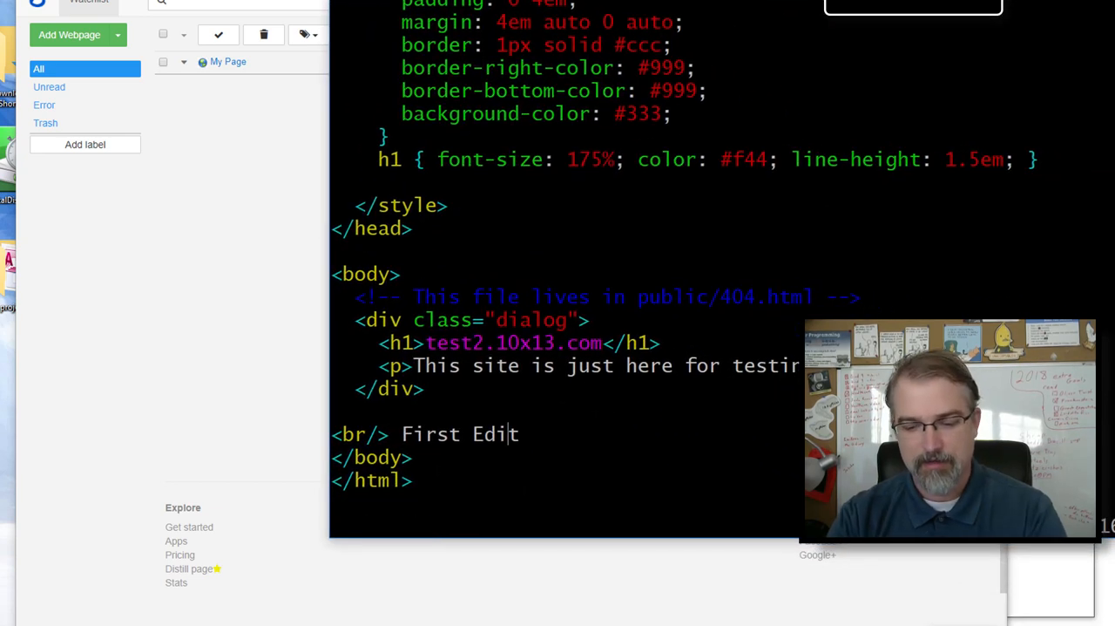
type(":w")
key("Return")
- Switch to the browser and reload the test2.10x13.com page to check the edit
left_click(245, 118)
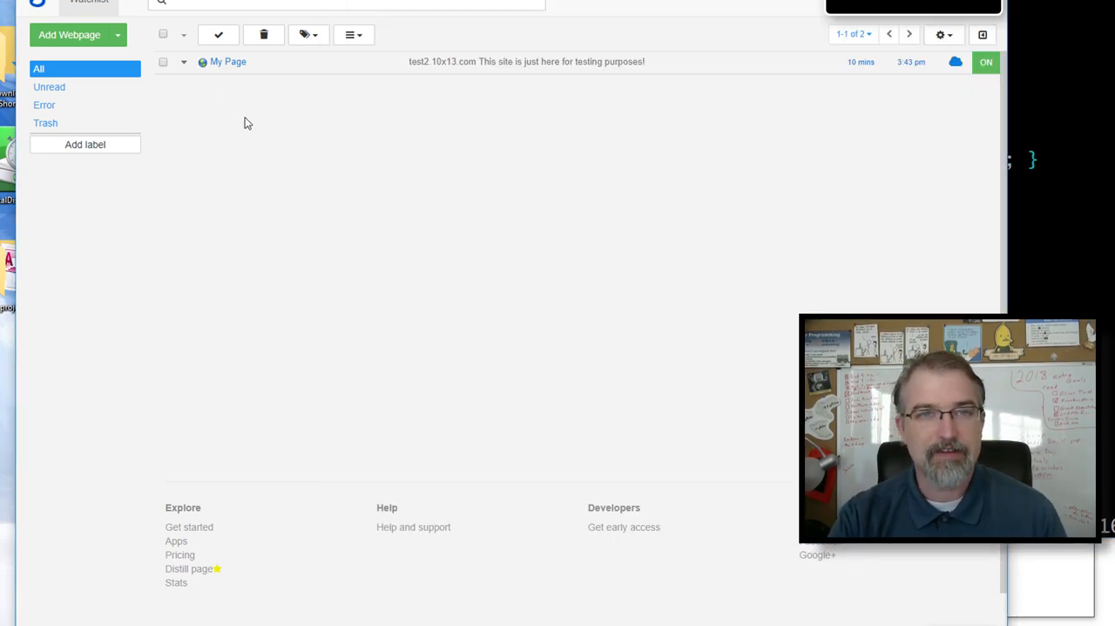
key("ctrl+Tab")
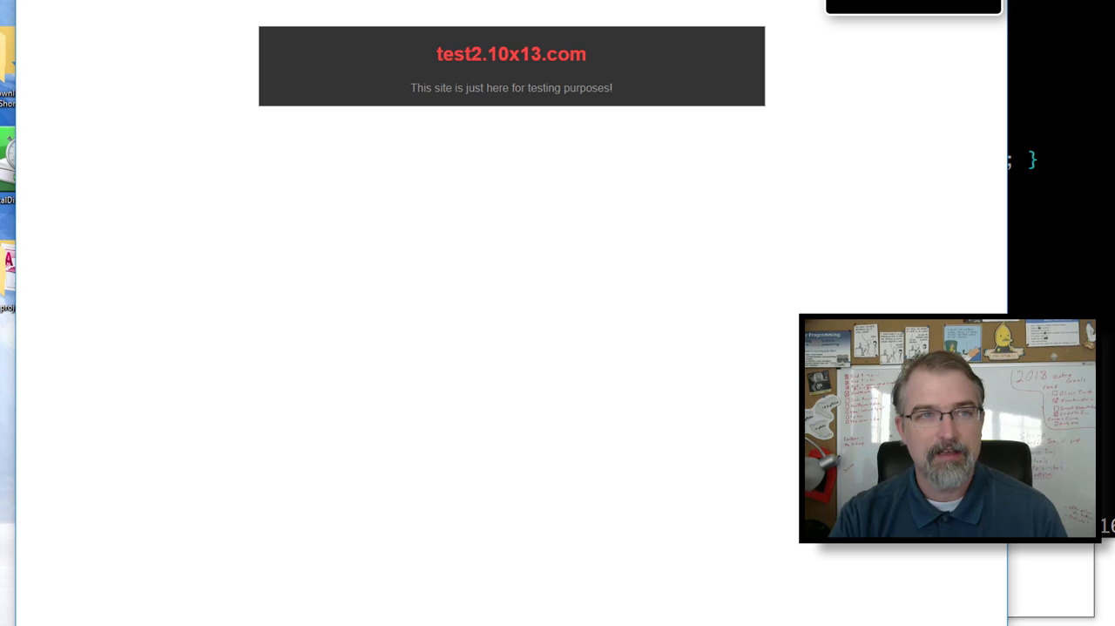
key("F5")
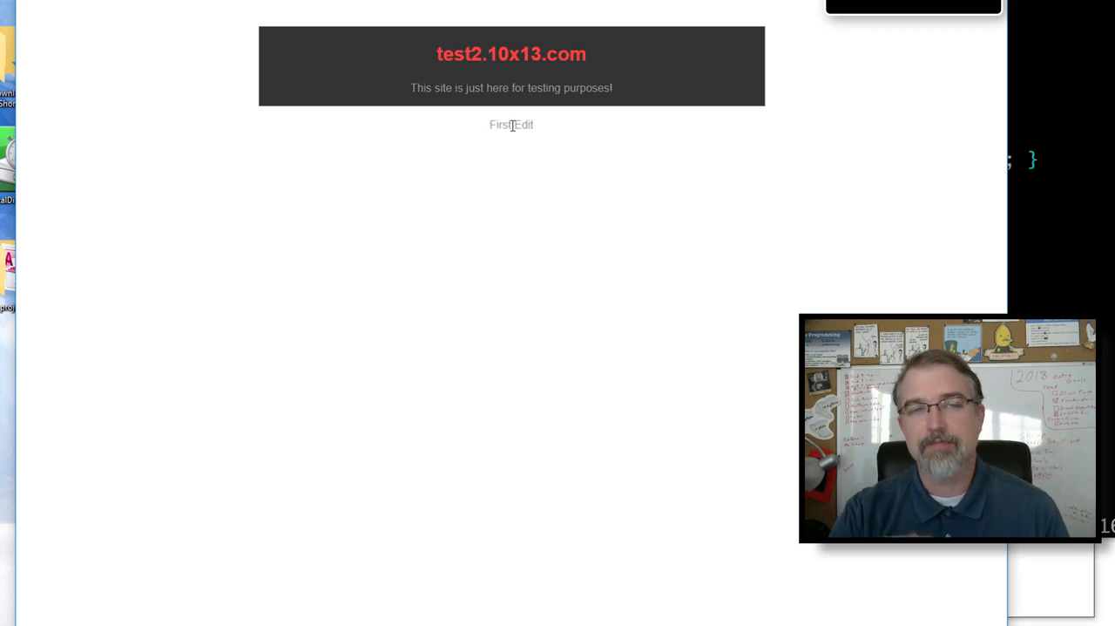
- Return to the Distill watchlist and view the My Page monitor's last-changed time and check log
key("ctrl+shift+Tab")
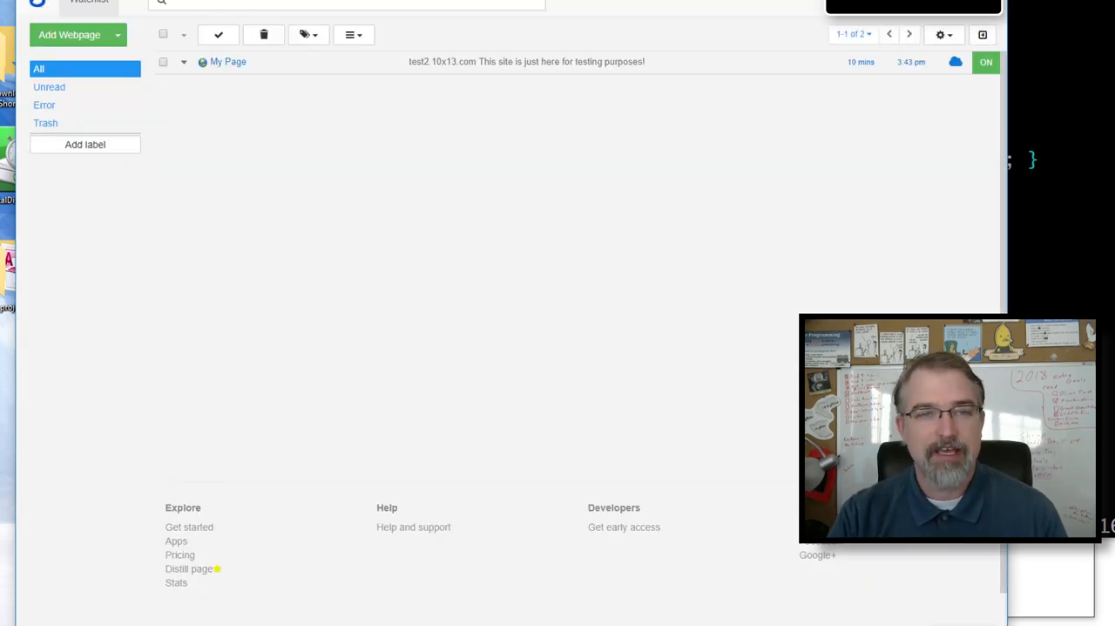
left_click(936, 64)
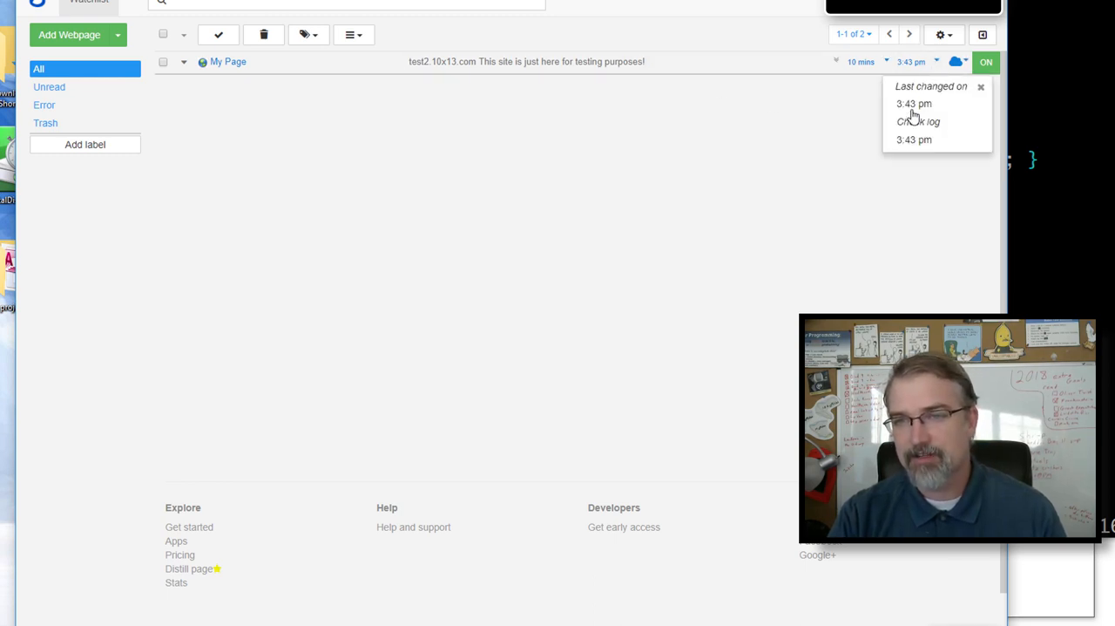
key("alt+Tab")
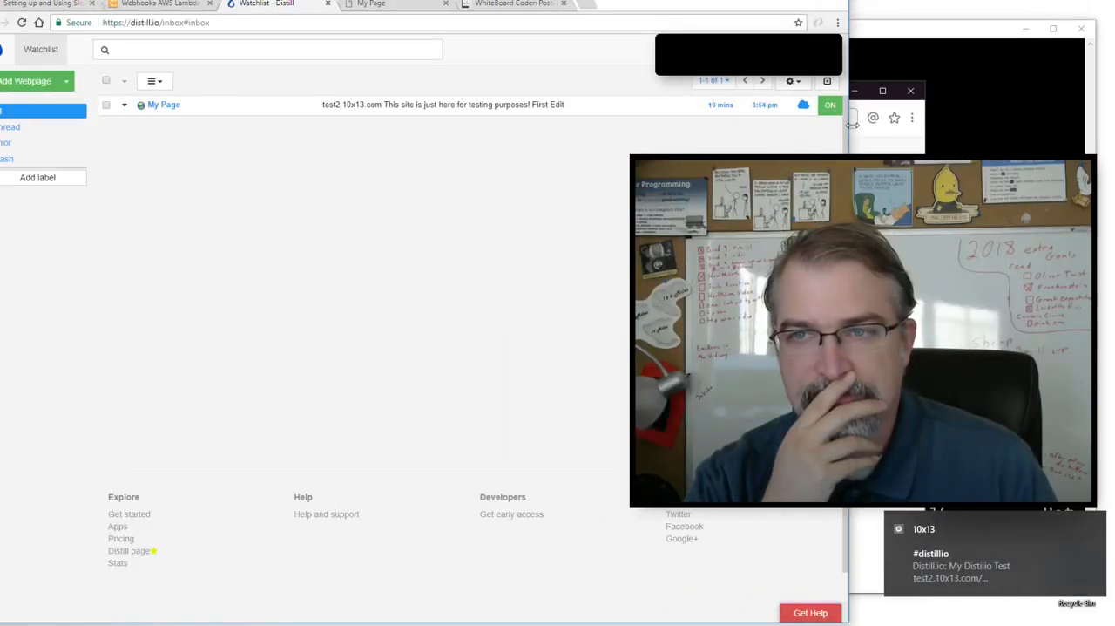
- Check the Distill notification in Slack's #distillio channel, and return to Distill to expand the My Page monitor's webhook options
key("alt+Tab")
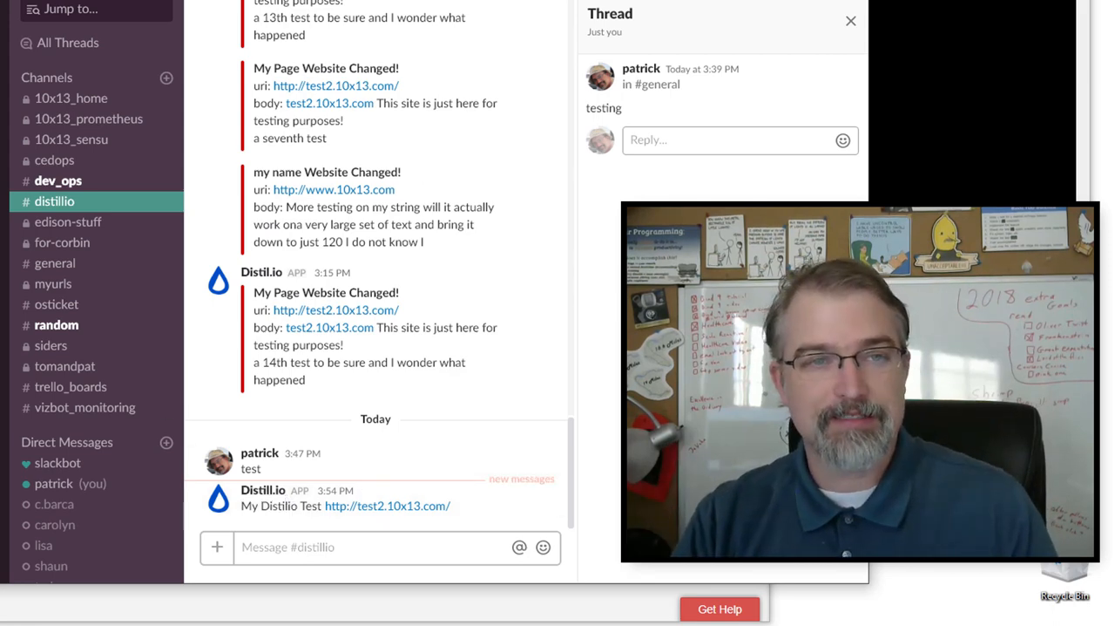
left_click(4, 331)
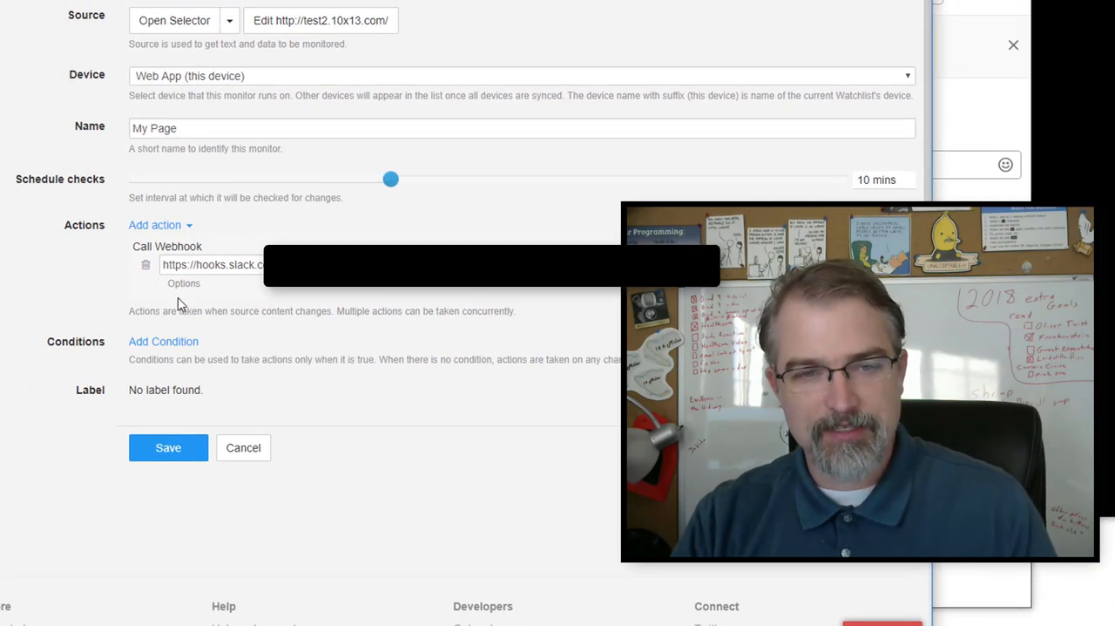
left_click(185, 286)
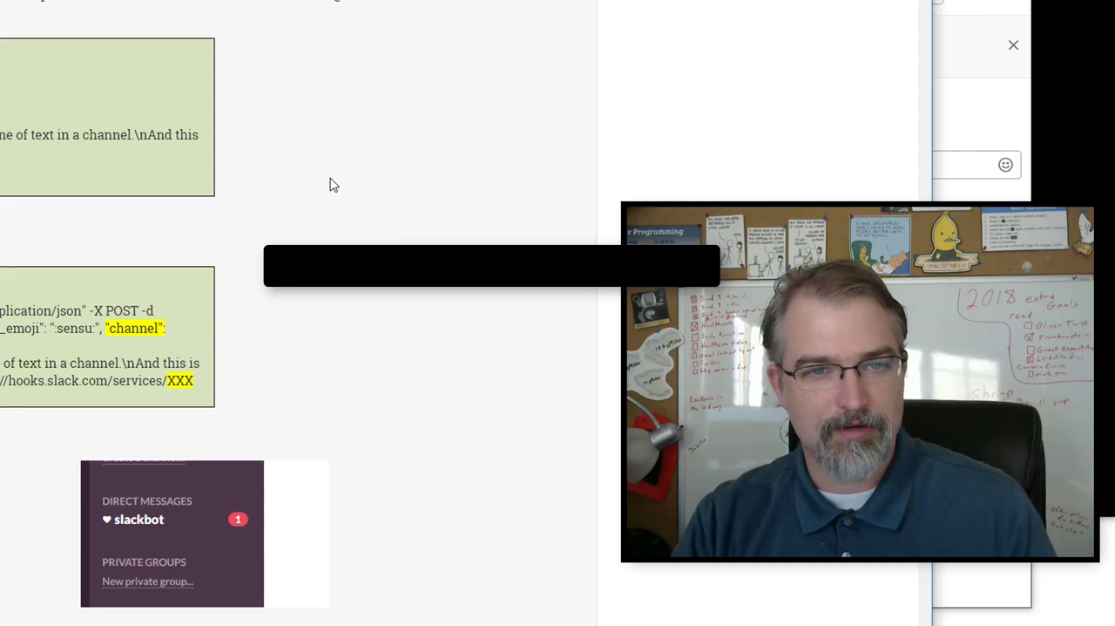
- Examine the Slack webhook article's attachments JSON example and highlight its "warning" attachment block
scroll(332, 181, "down", 15)
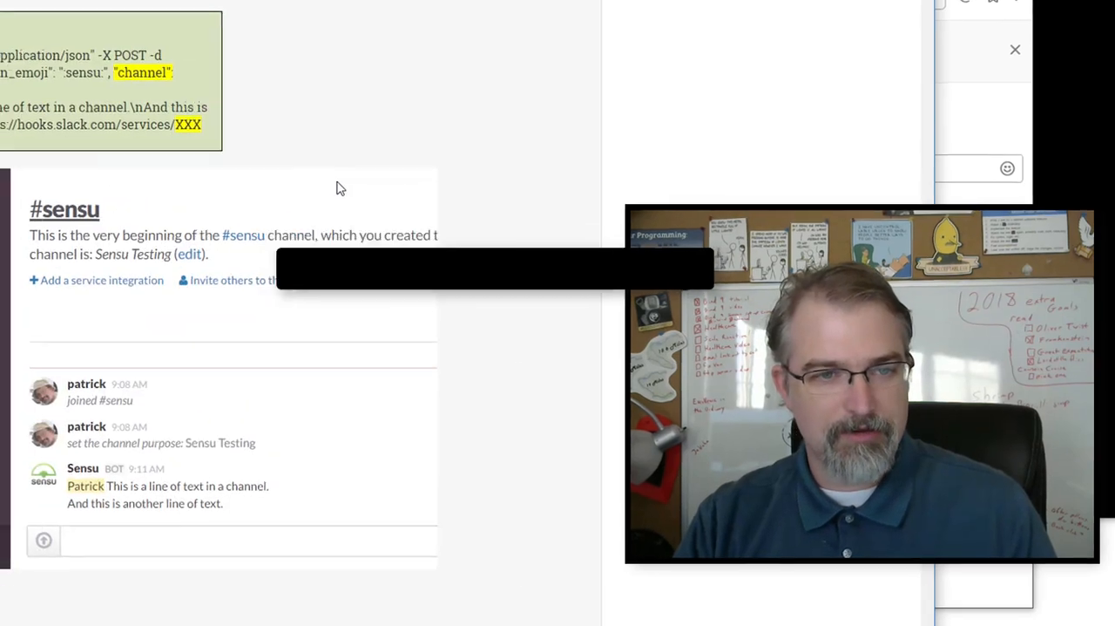
scroll(452, 248, "down", 14)
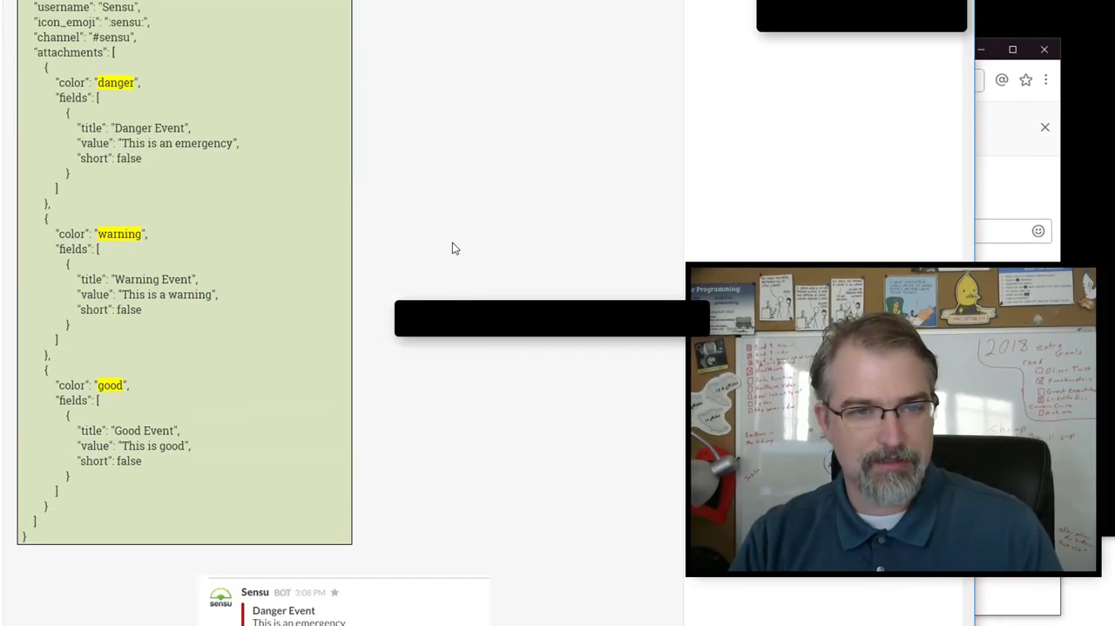
scroll(274, 224, "up", 3)
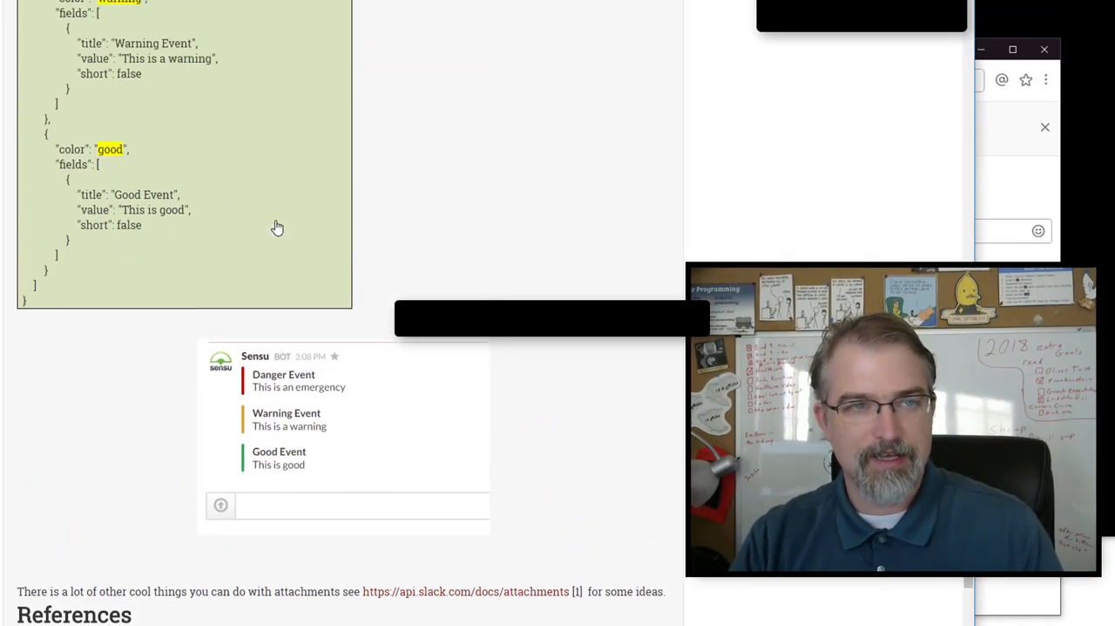
left_click_drag(58, 106, 103, 231)
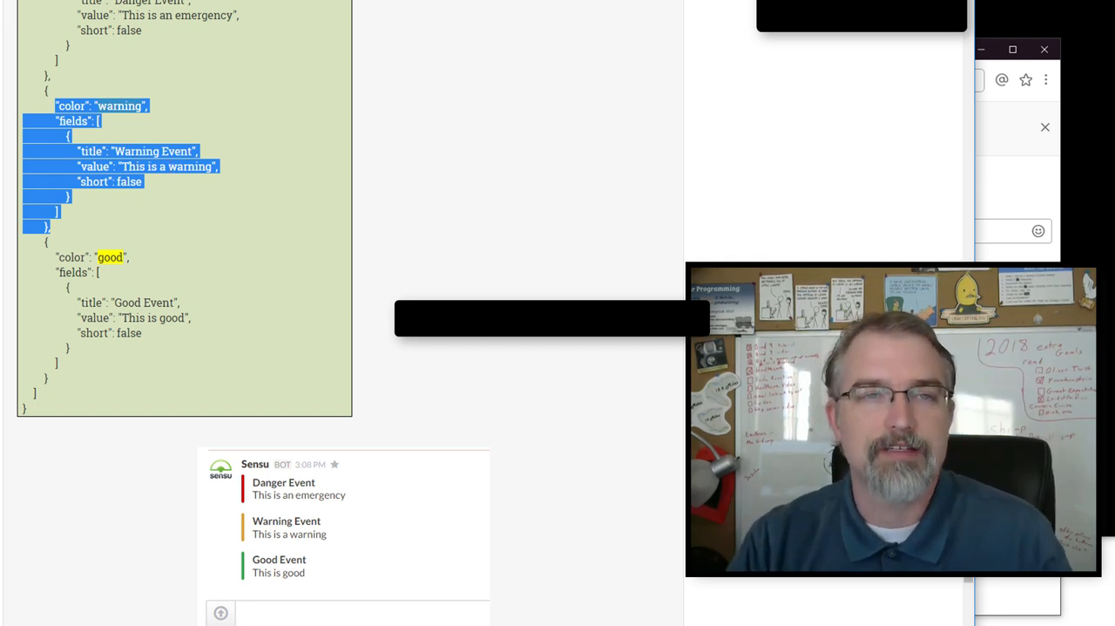
- Return to the My Page options in Distill and review the webhook's icon_emoji, username and text fields
key("ctrl+Tab")
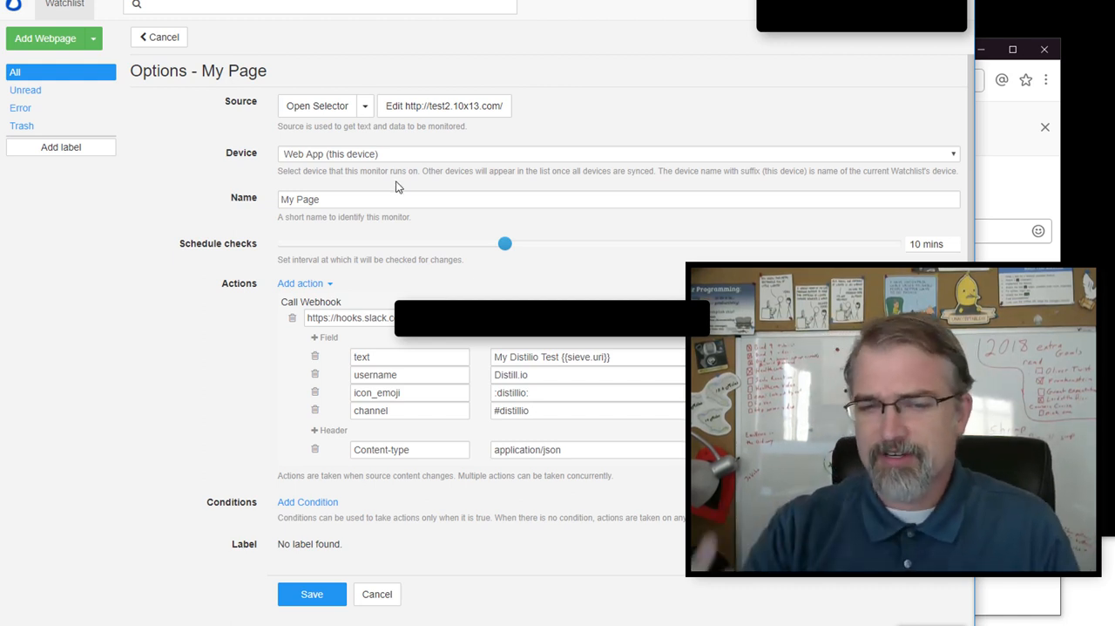
left_click(416, 392)
double_click(389, 392)
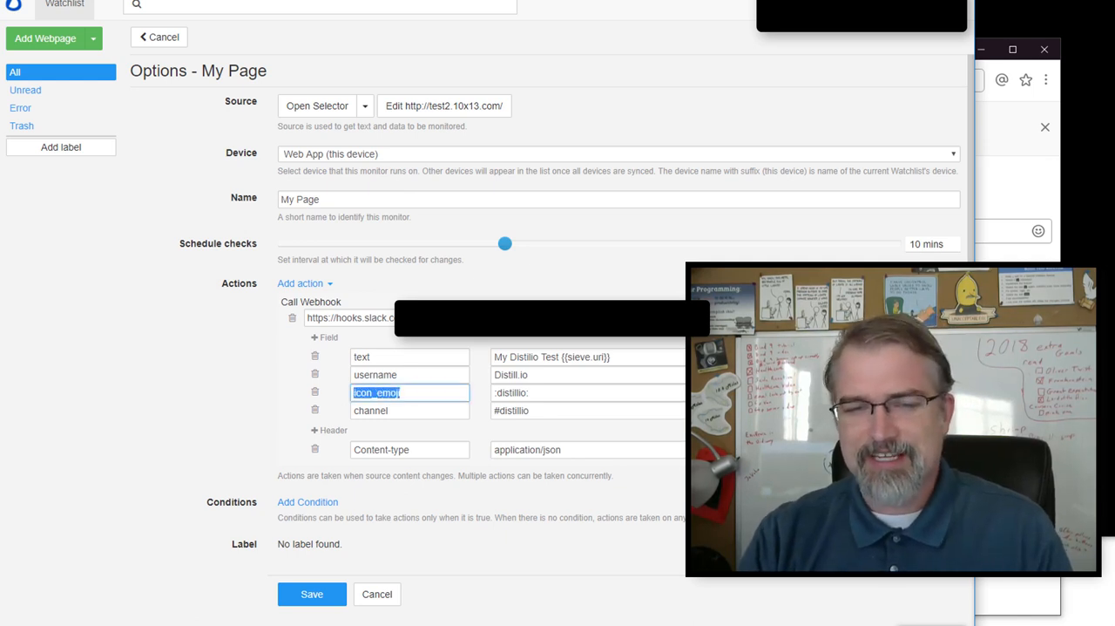
left_click_drag(553, 376, 490, 383)
left_click_drag(562, 357, 630, 354)
key("alt+Tab")
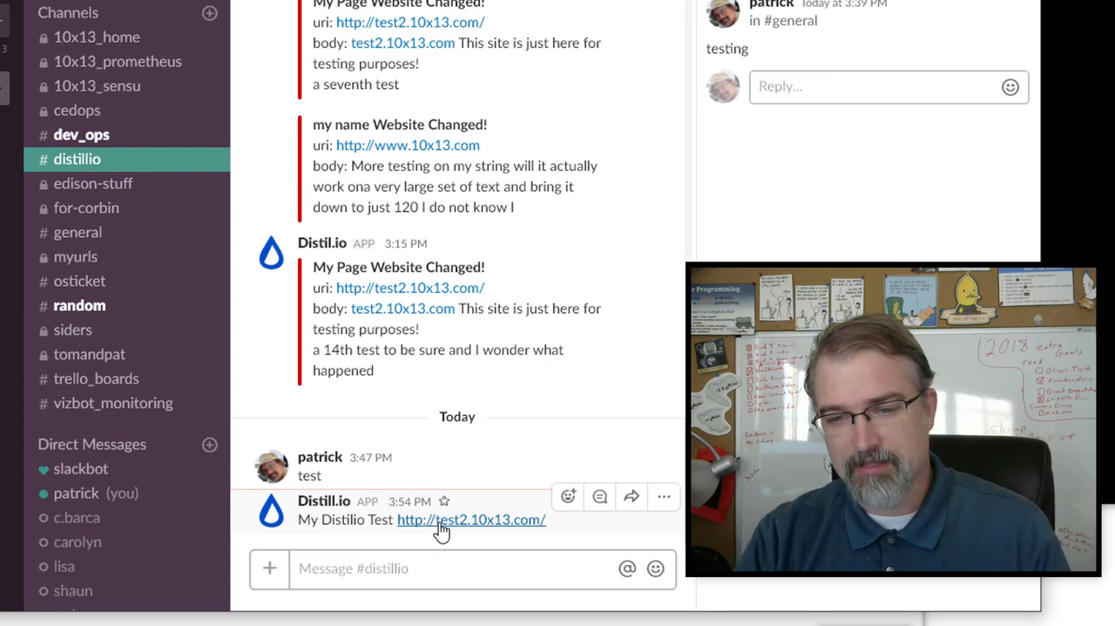
left_click(440, 520)
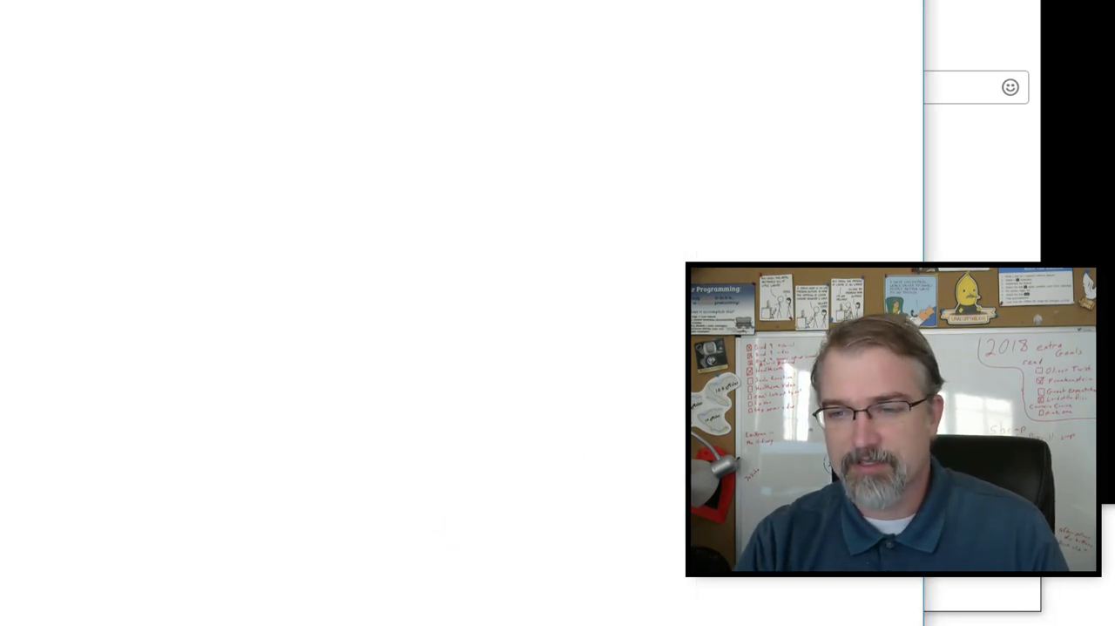
- Switch to the Slack Webhooks video page on YouTube and view the comment asking about Distill.io
key("alt+Tab")
left_click(557, 574)
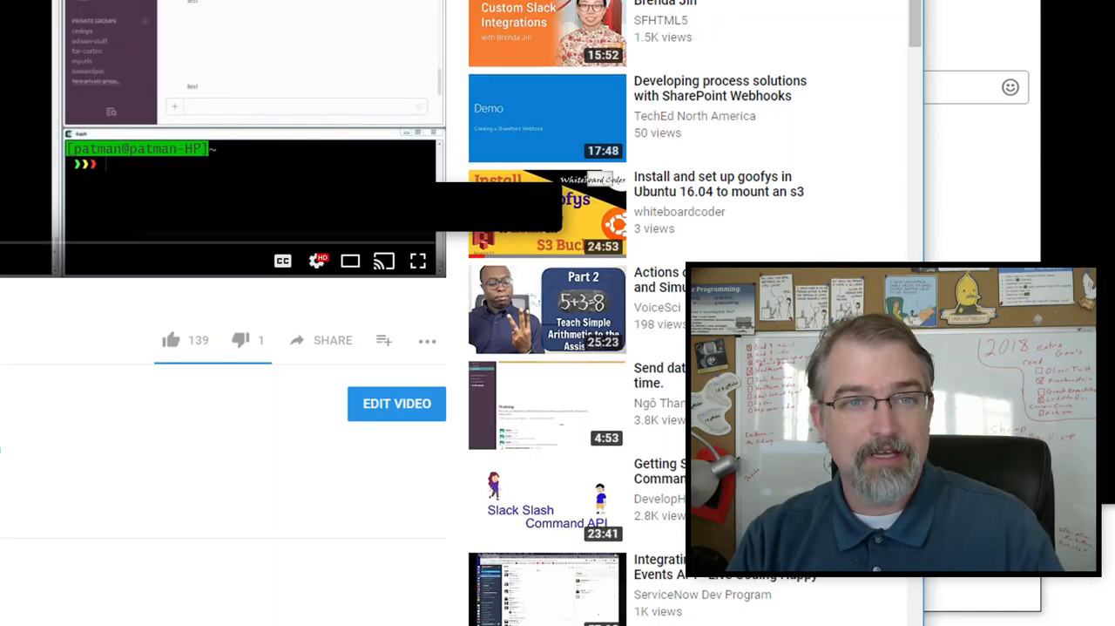
scroll(453, 313, "down", 3)
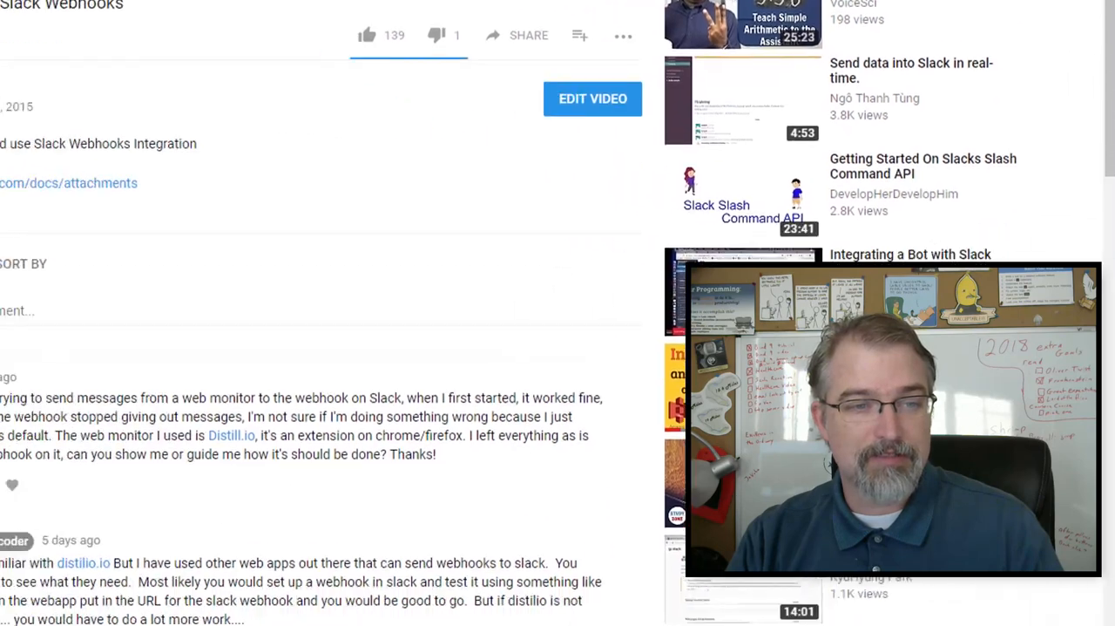